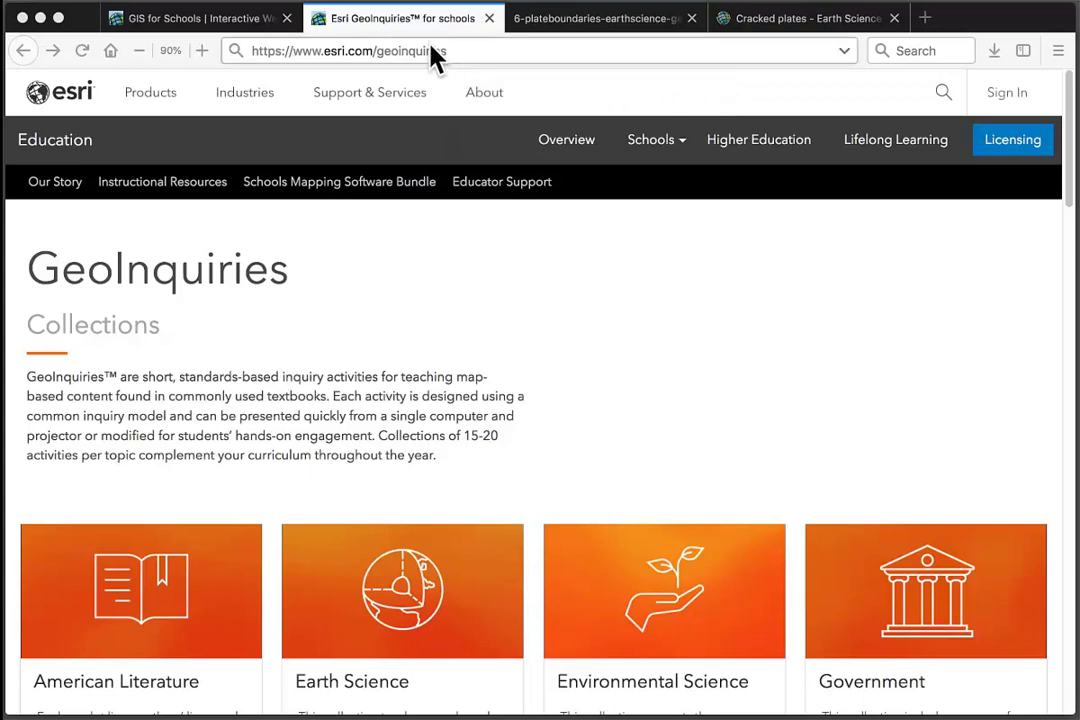
Step: Glance at the Cracked plates activity PDF and map tabs, then return to the GeoInquiries collections page
{"action": "left_click", "coordinate": [422, 24]}
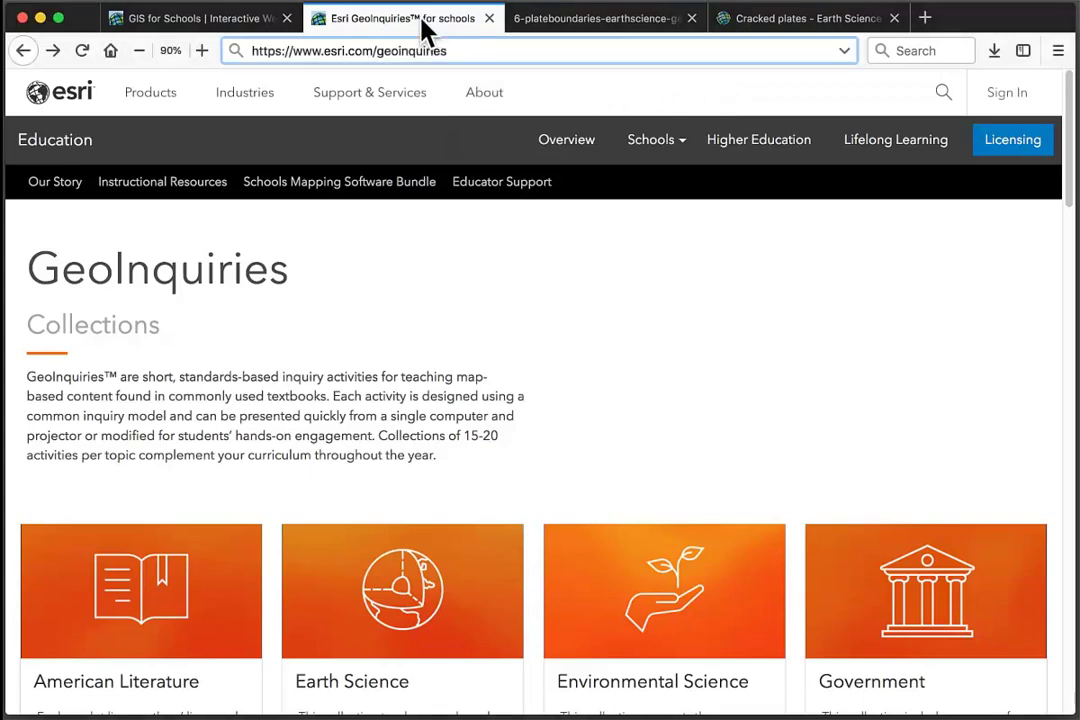
{"action": "left_click", "coordinate": [577, 28]}
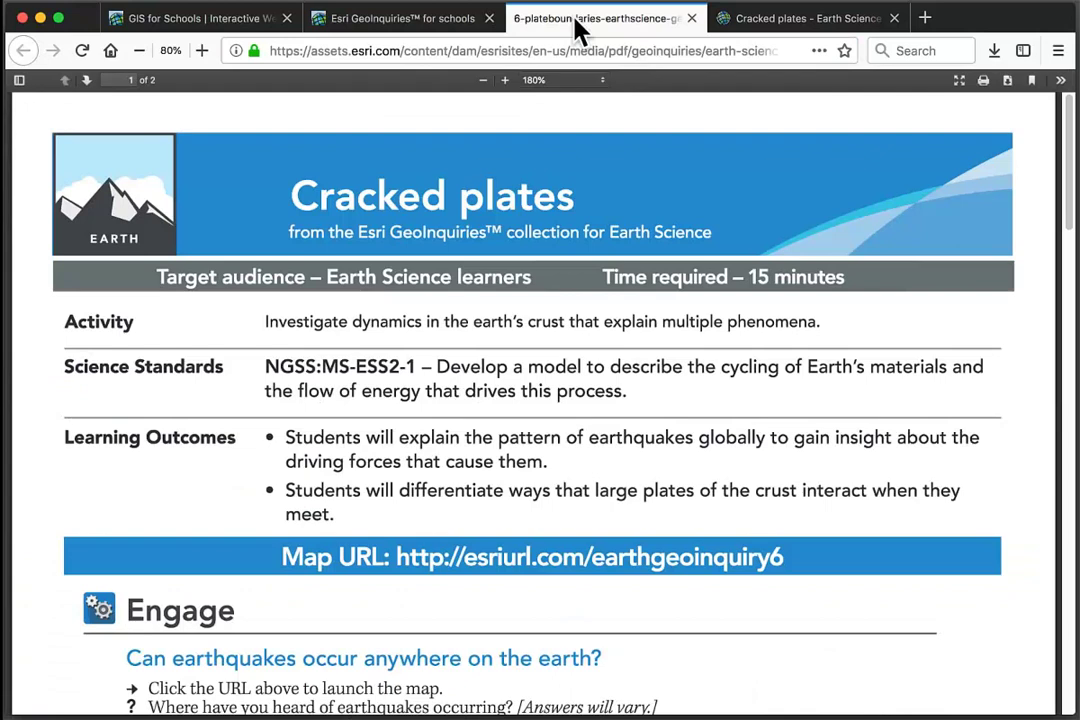
{"action": "left_click", "coordinate": [777, 28]}
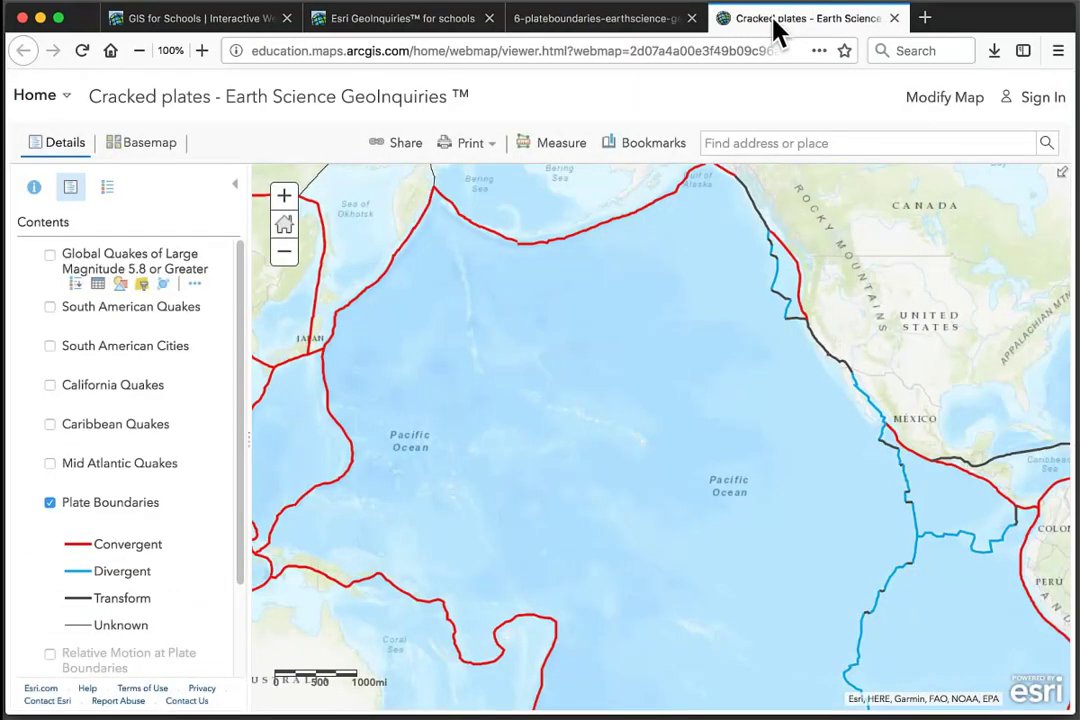
{"action": "left_click", "coordinate": [447, 32]}
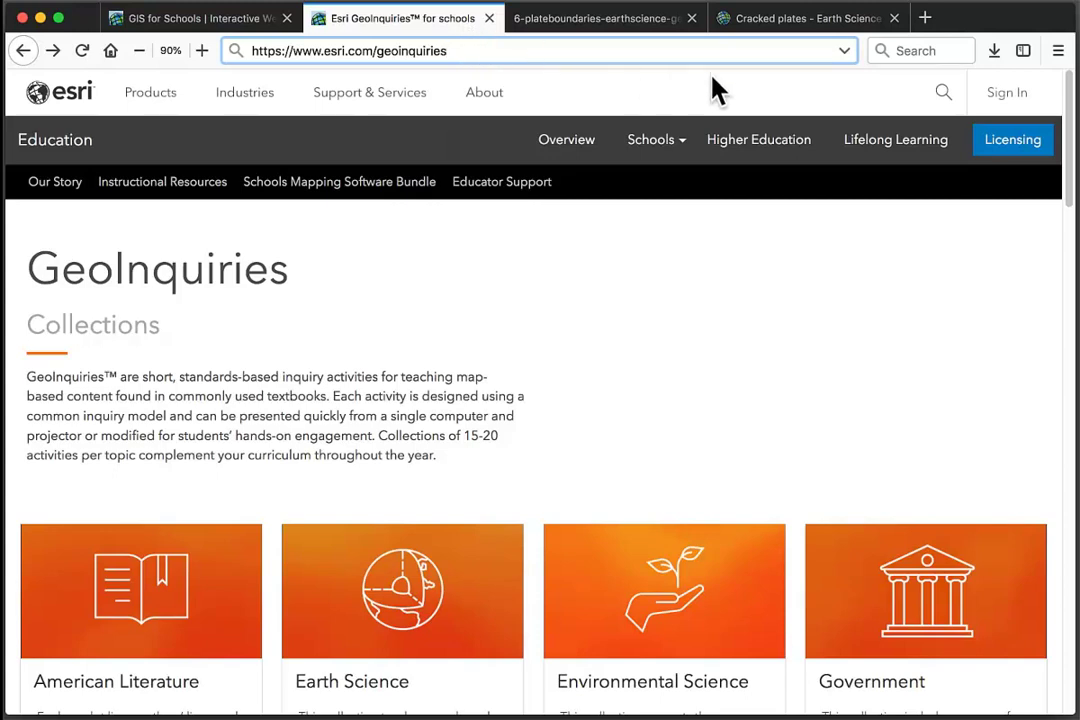
Step: Open the US History collection and scroll down to its Level 1 activity cards
{"action": "left_click_drag", "start_coordinate": [1068, 89], "coordinate": [1070, 278]}
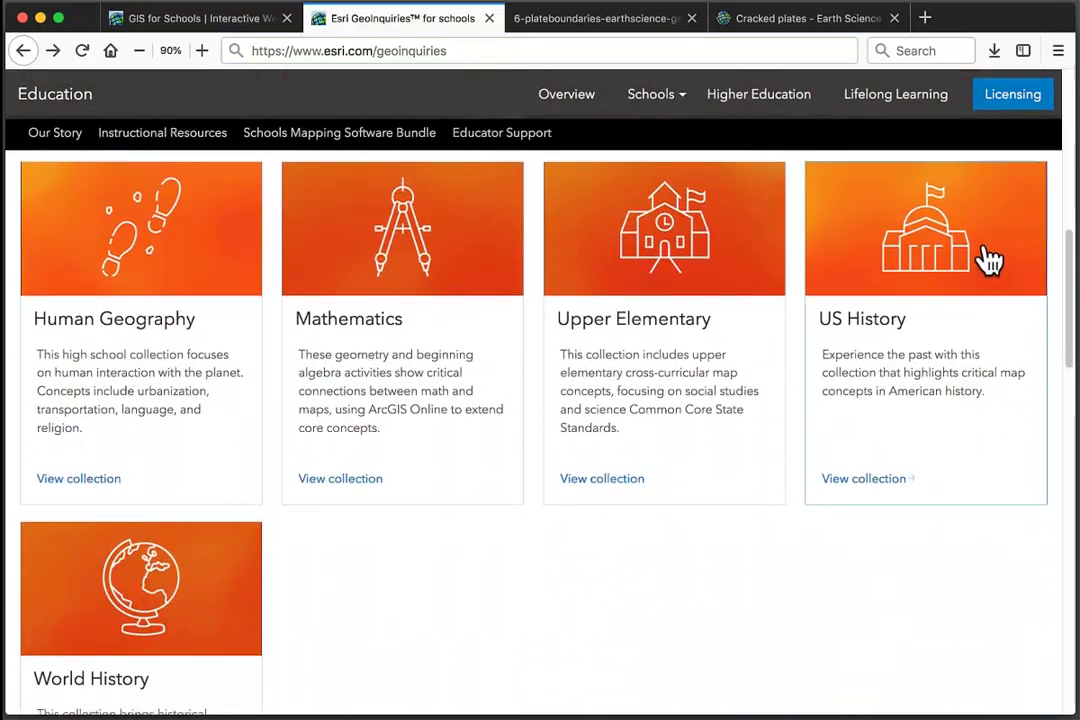
{"action": "left_click", "coordinate": [895, 258]}
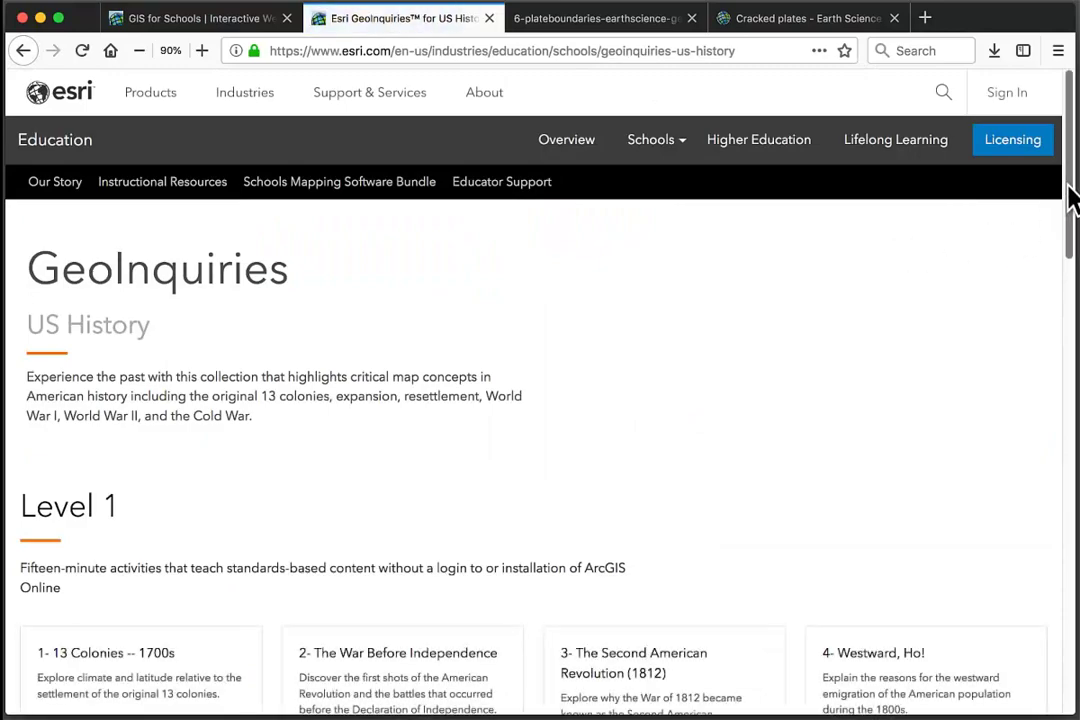
{"action": "left_click_drag", "start_coordinate": [1073, 198], "coordinate": [1070, 350]}
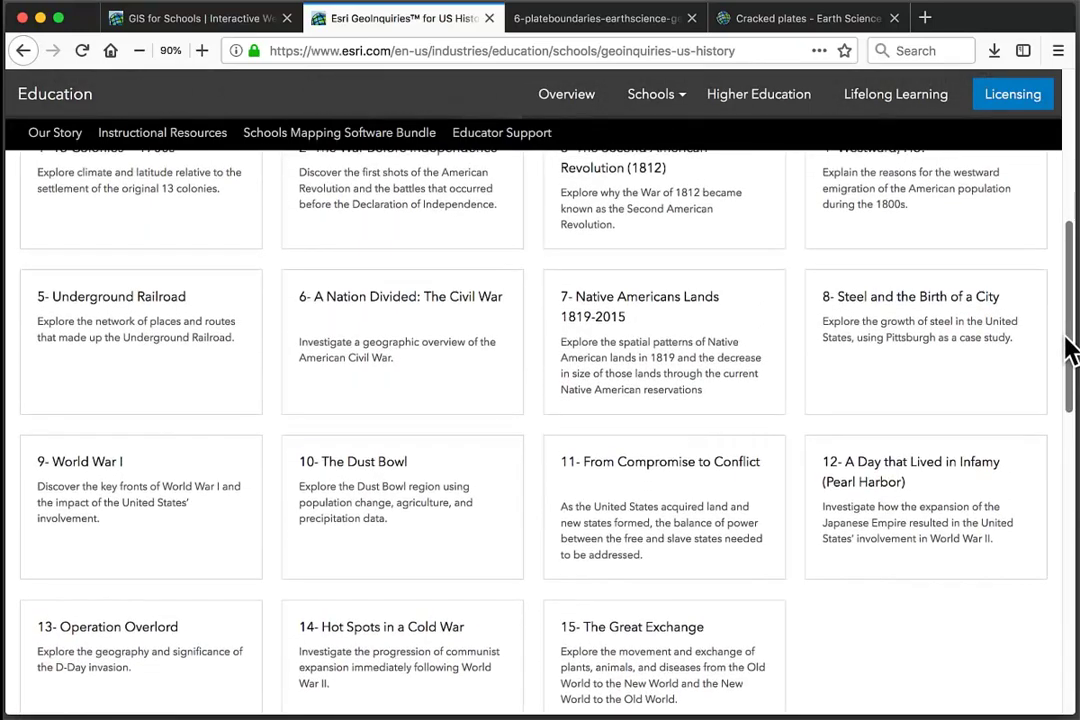
Step: Open activity card 8's PDF and launch its selected Map URL in a new tab
{"action": "left_click", "coordinate": [918, 322]}
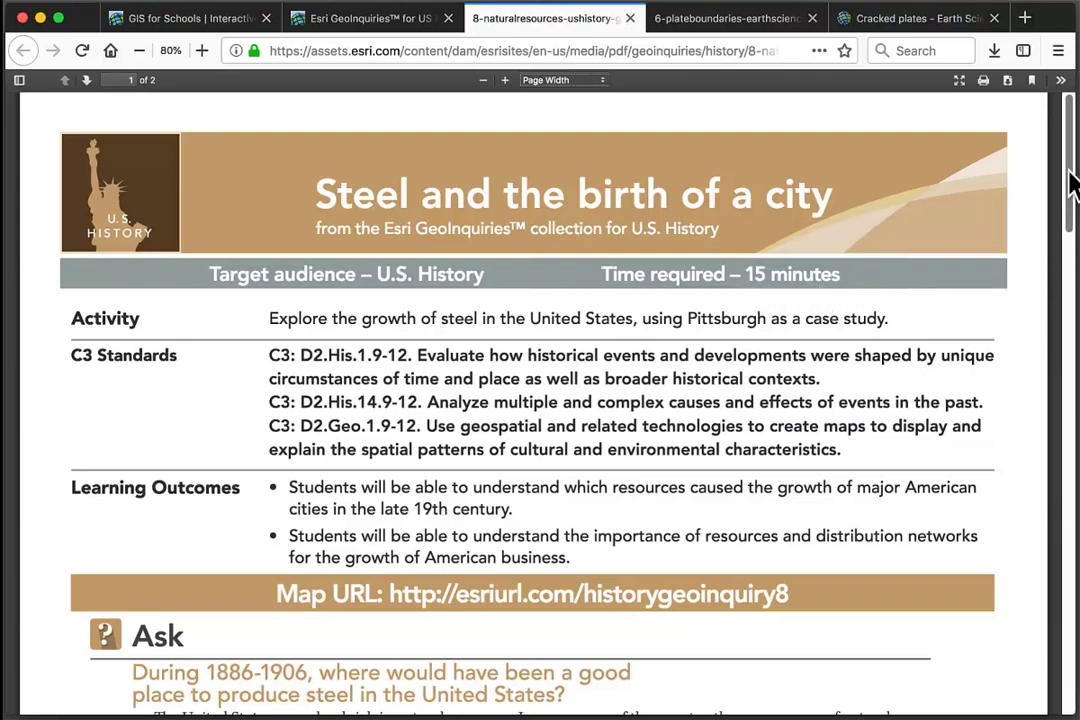
{"action": "mouse_move", "coordinate": [1070, 180]}
{"action": "left_mouse_down"}
{"action": "mouse_move", "coordinate": [1074, 661]}
{"action": "mouse_move", "coordinate": [1072, 185]}
{"action": "left_mouse_up"}
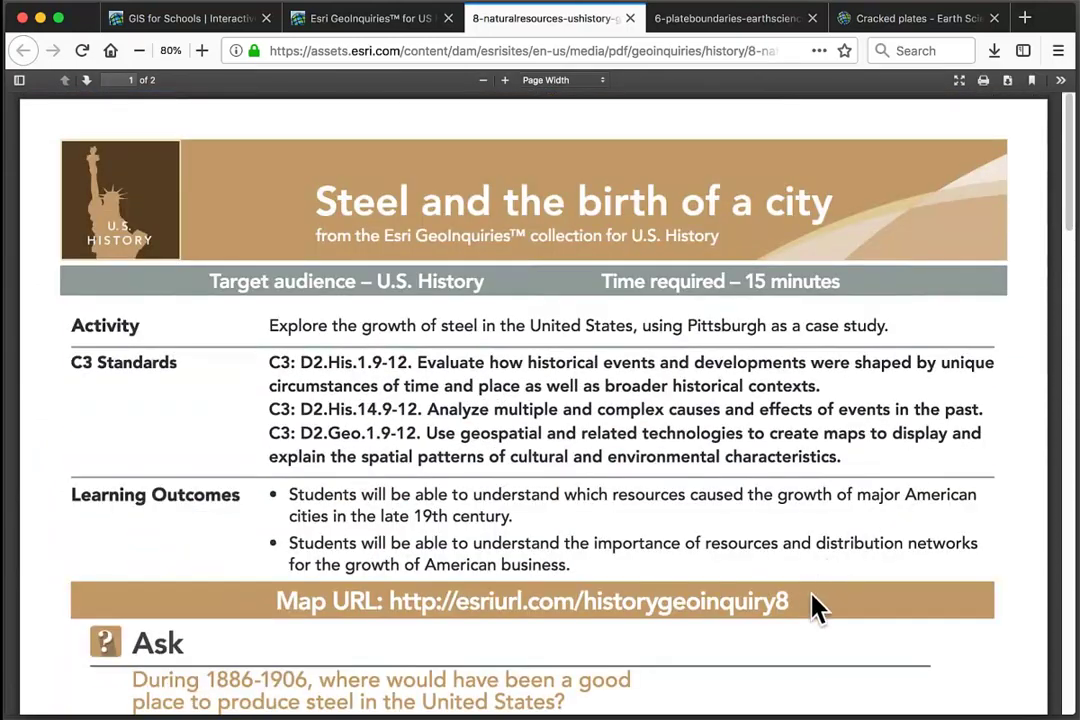
{"action": "left_click_drag", "start_coordinate": [787, 600], "coordinate": [392, 600]}
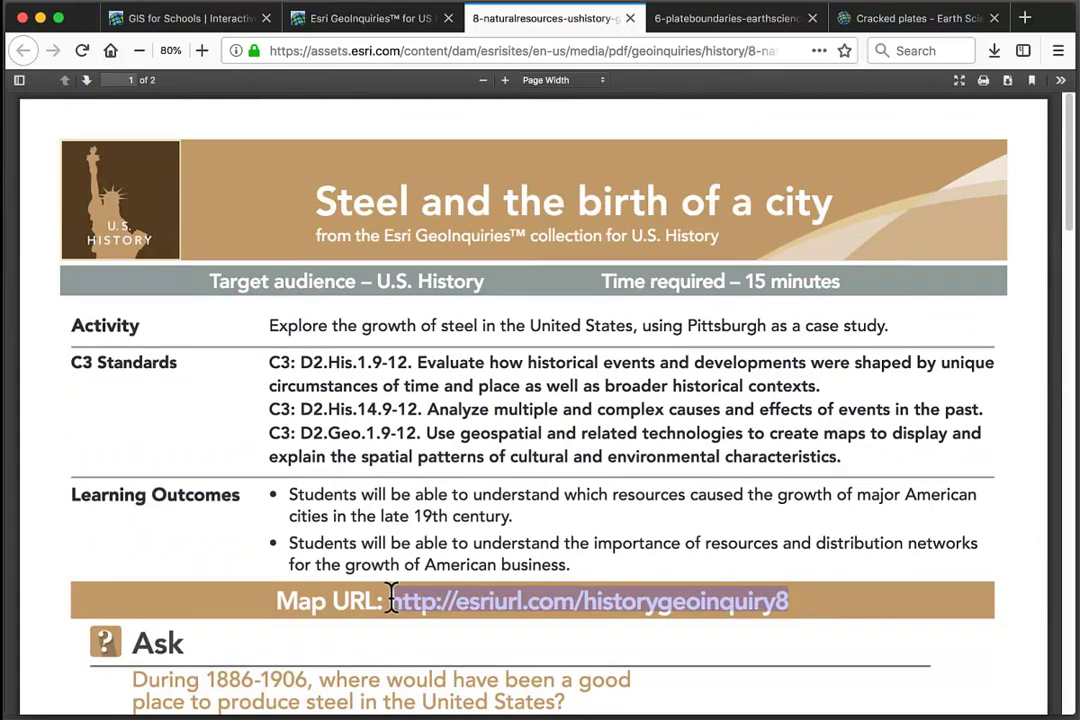
{"action": "right_click", "coordinate": [466, 597]}
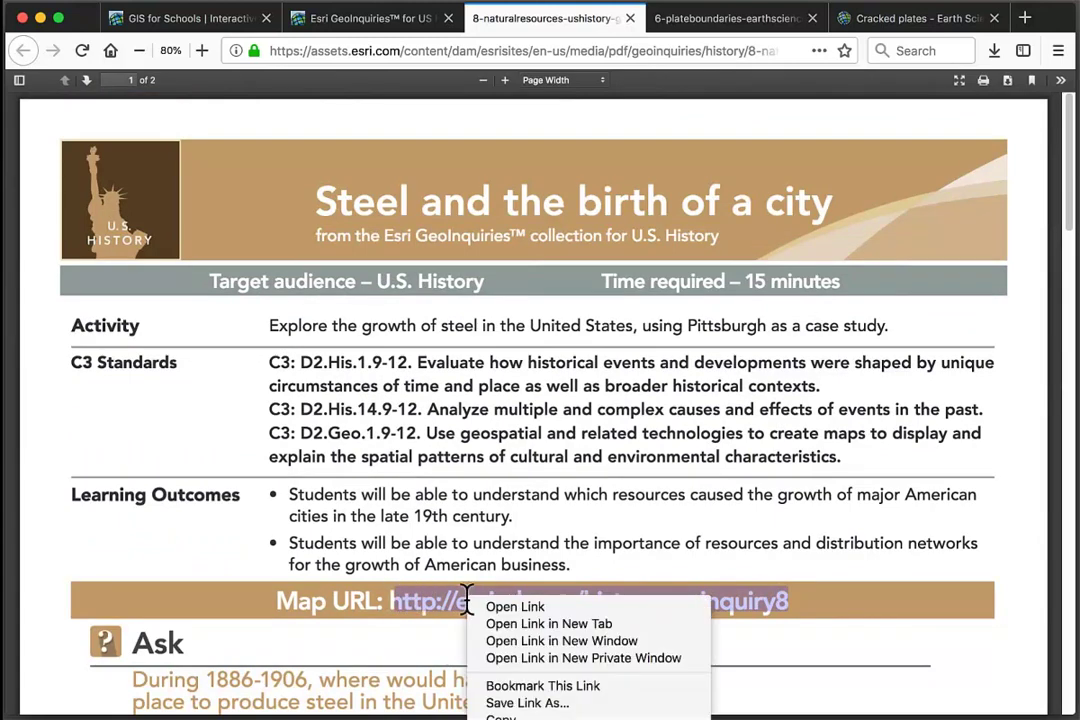
{"action": "left_click", "coordinate": [491, 624]}
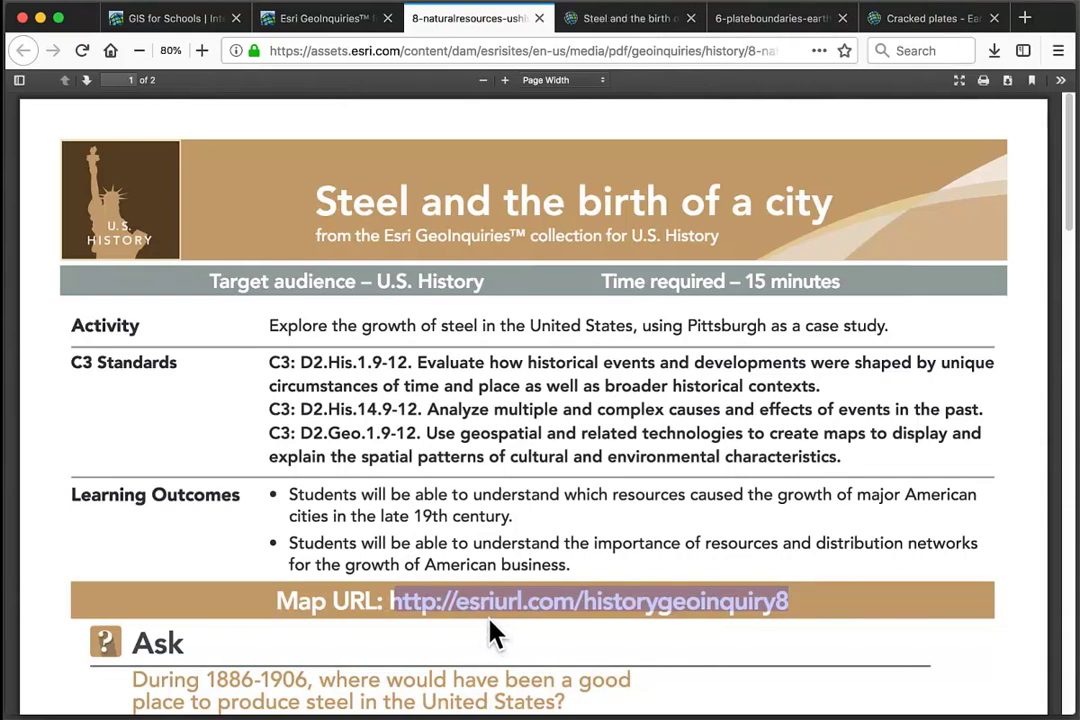
Step: Switch to the map tab and zoom between the whole US and the Great Lakes area
{"action": "left_click", "coordinate": [652, 22]}
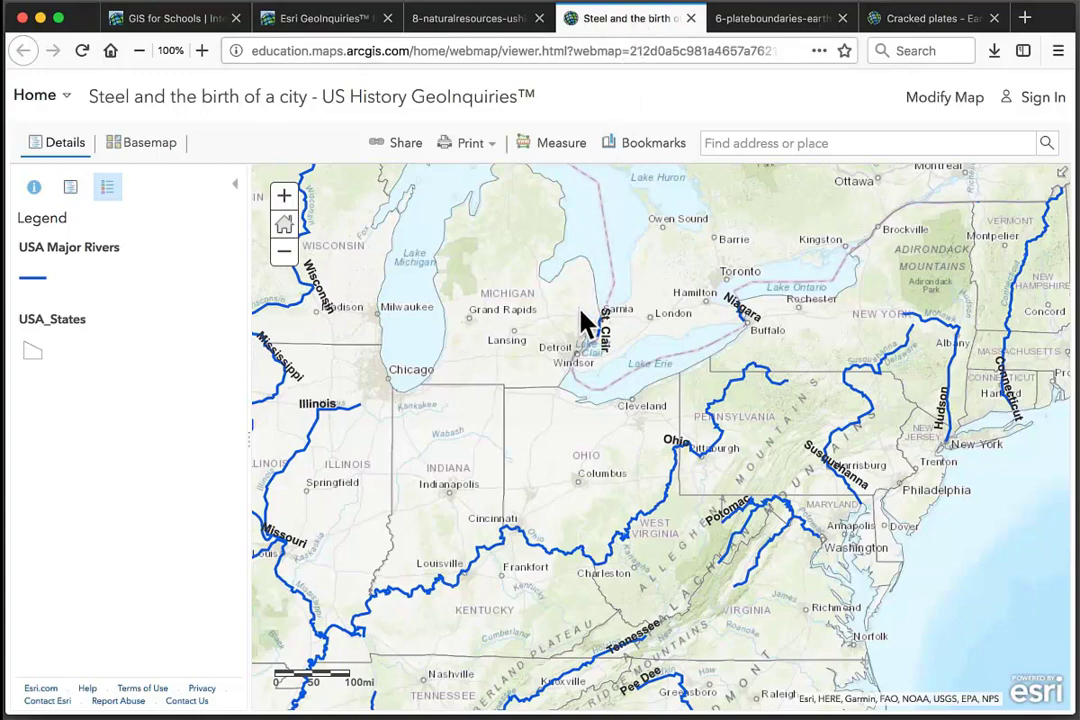
{"action": "left_click_drag", "start_coordinate": [557, 468], "coordinate": [581, 433]}
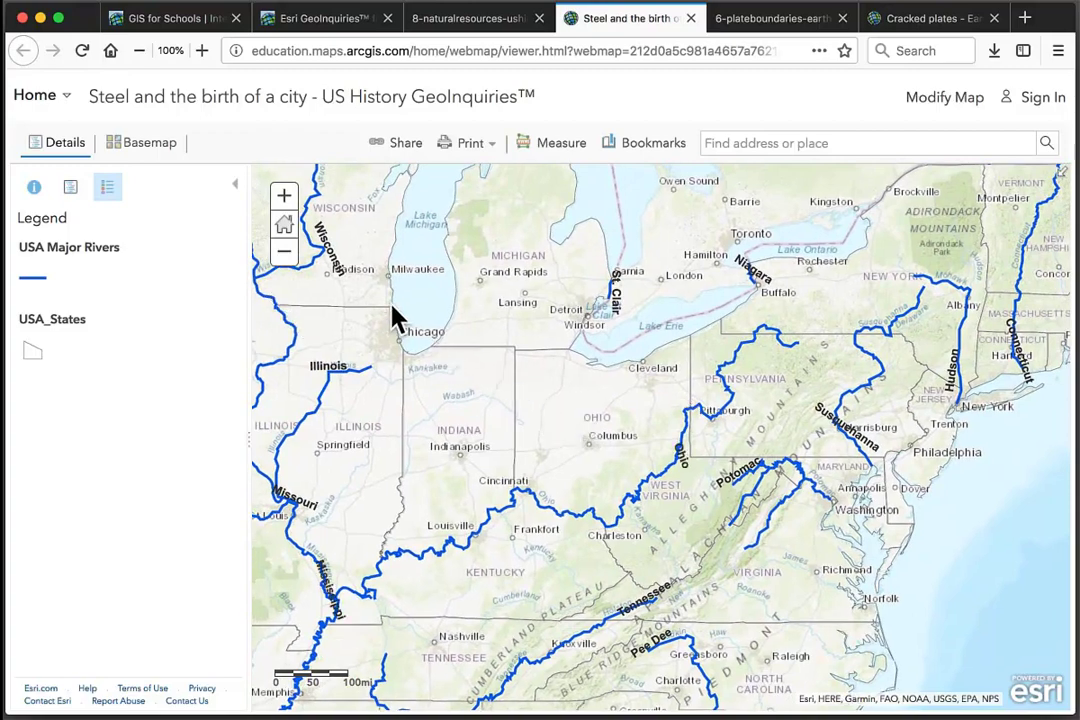
{"action": "left_click", "coordinate": [283, 251]}
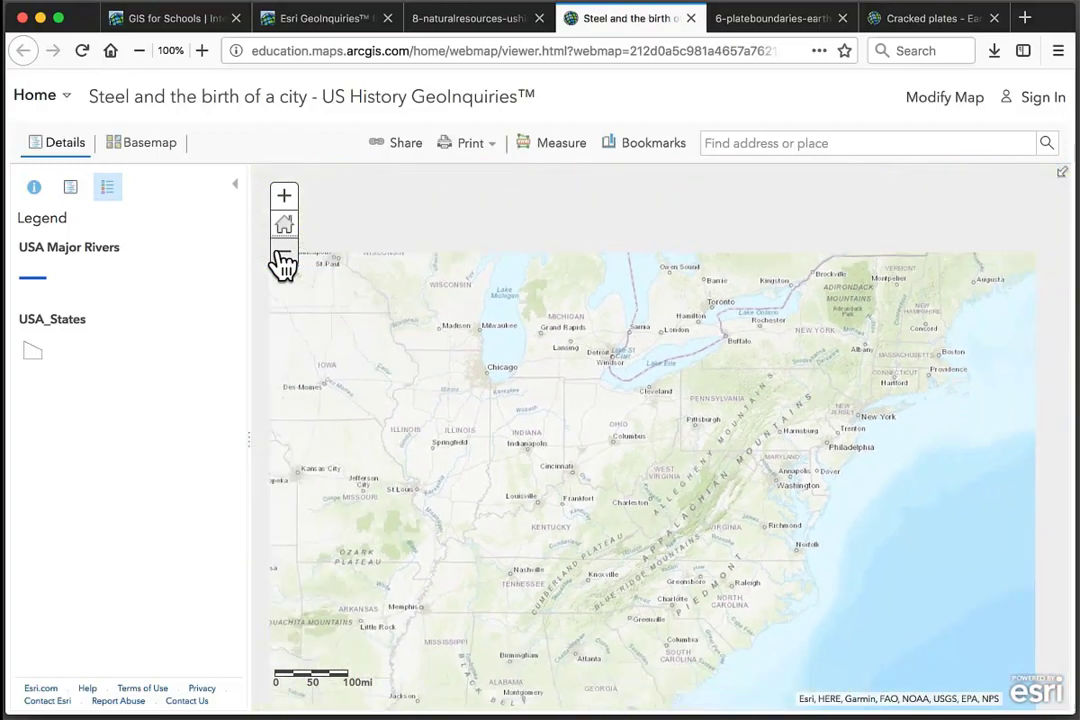
{"action": "left_click", "coordinate": [283, 254]}
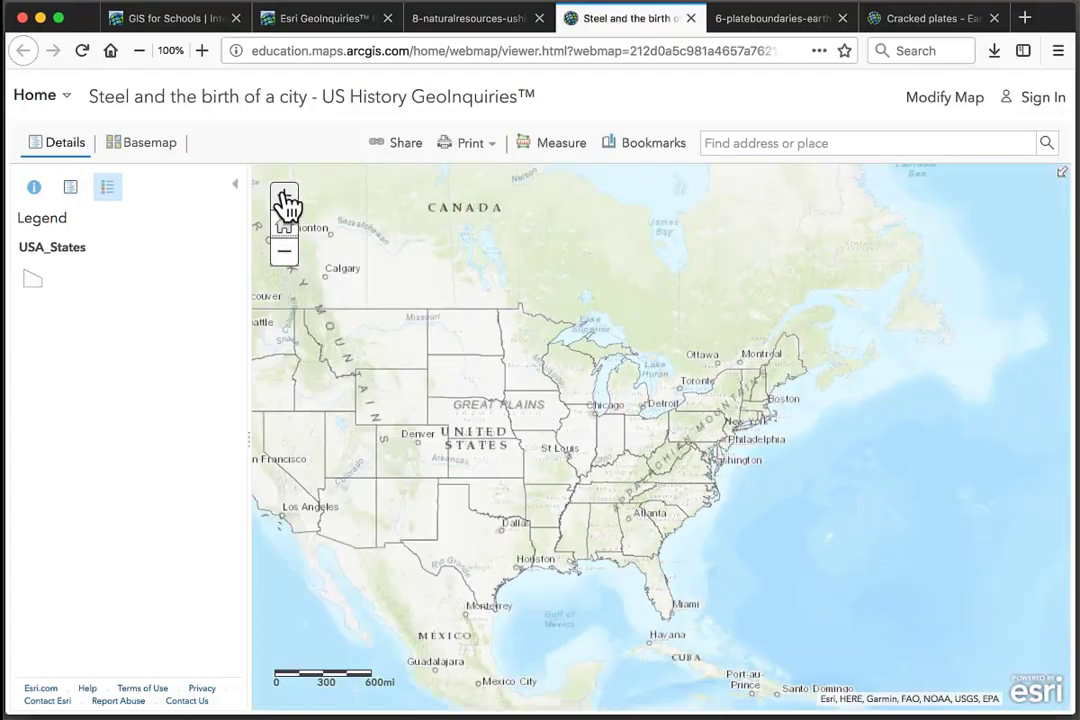
{"action": "left_click", "coordinate": [285, 200]}
{"action": "left_click", "coordinate": [285, 200]}
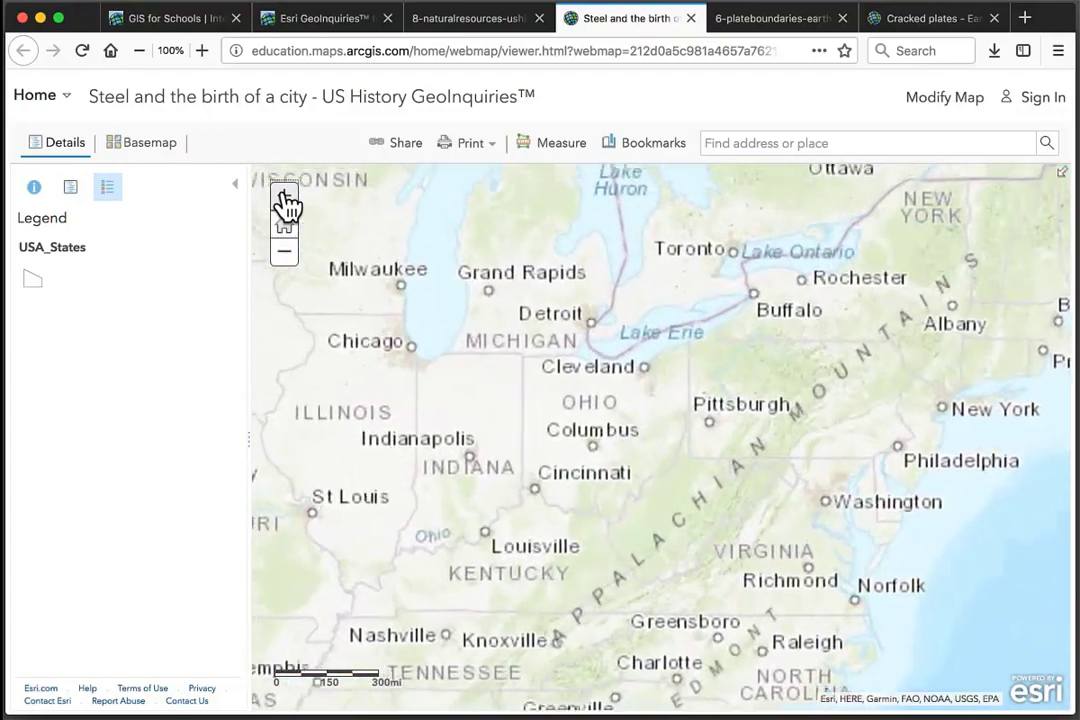
Step: Zoom on Indiana-Ohio-Michigan, back out, box-zoom to Virginia, then reset to the default extent
{"action": "double_click", "coordinate": [518, 362]}
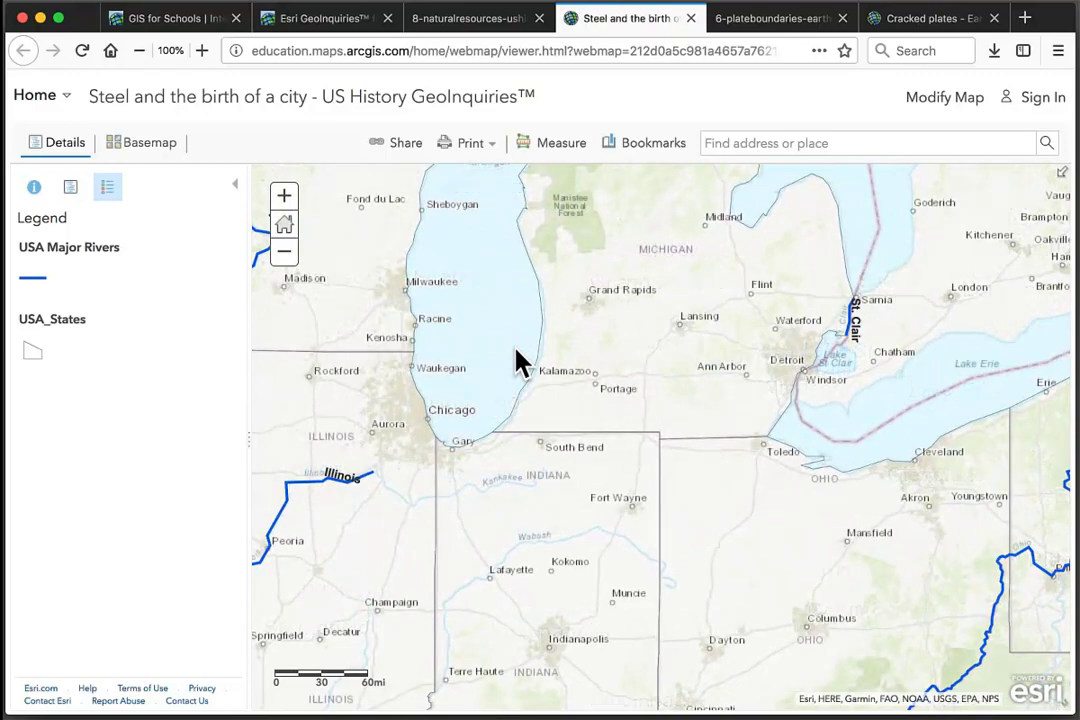
{"action": "key", "text": "minus"}
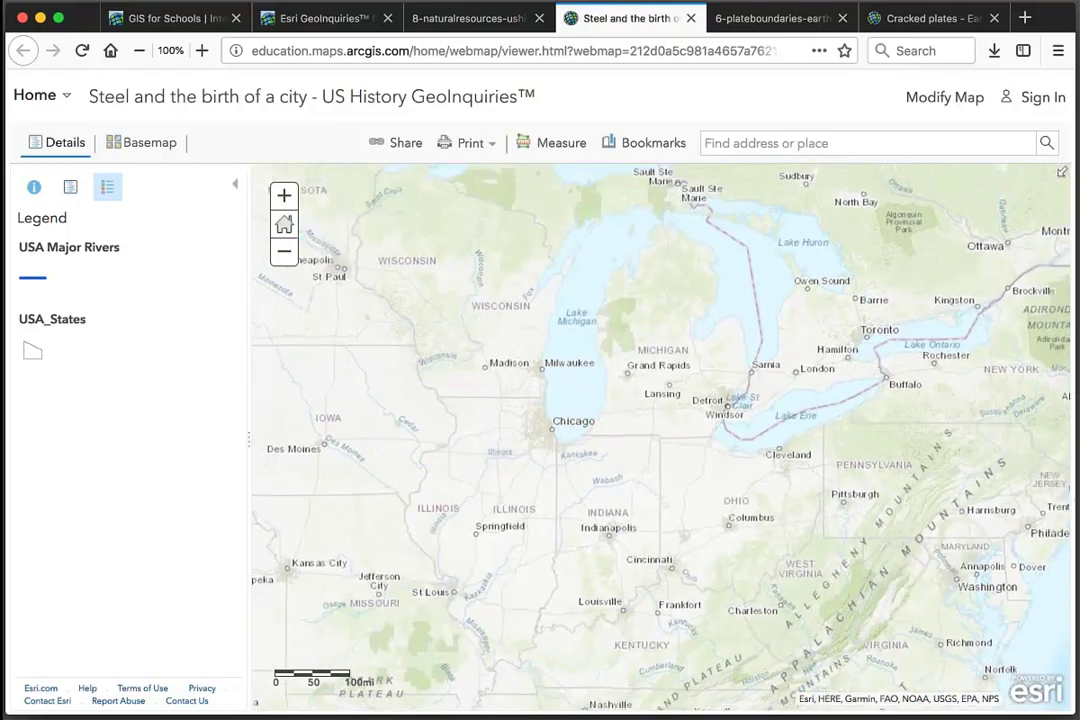
{"action": "key", "text": "minus"}
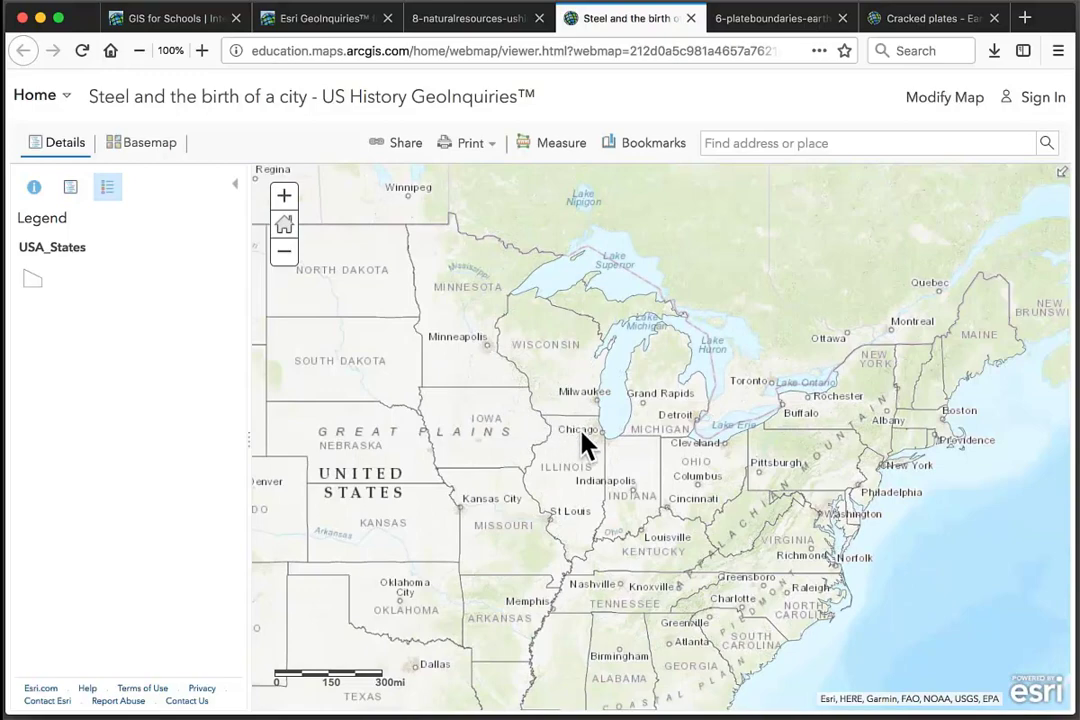
{"action": "mouse_move", "coordinate": [745, 466]}
{"action": "left_mouse_down"}
{"action": "mouse_move", "coordinate": [805, 513]}
{"action": "mouse_move", "coordinate": [924, 570]}
{"action": "left_mouse_up"}
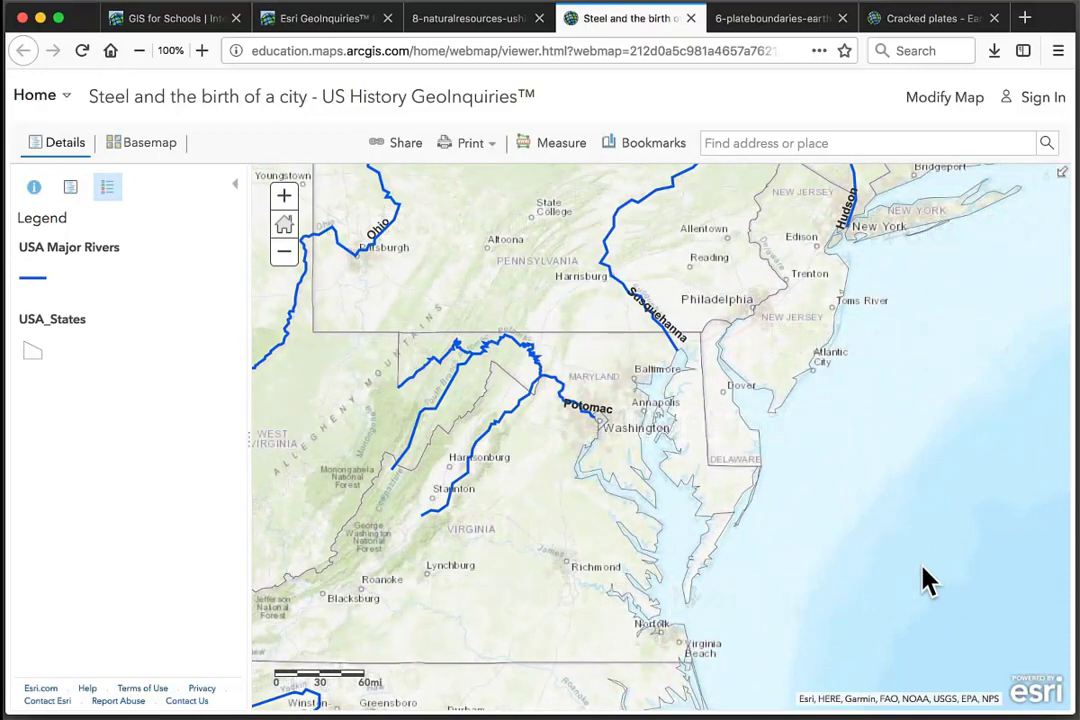
{"action": "left_click", "coordinate": [284, 226]}
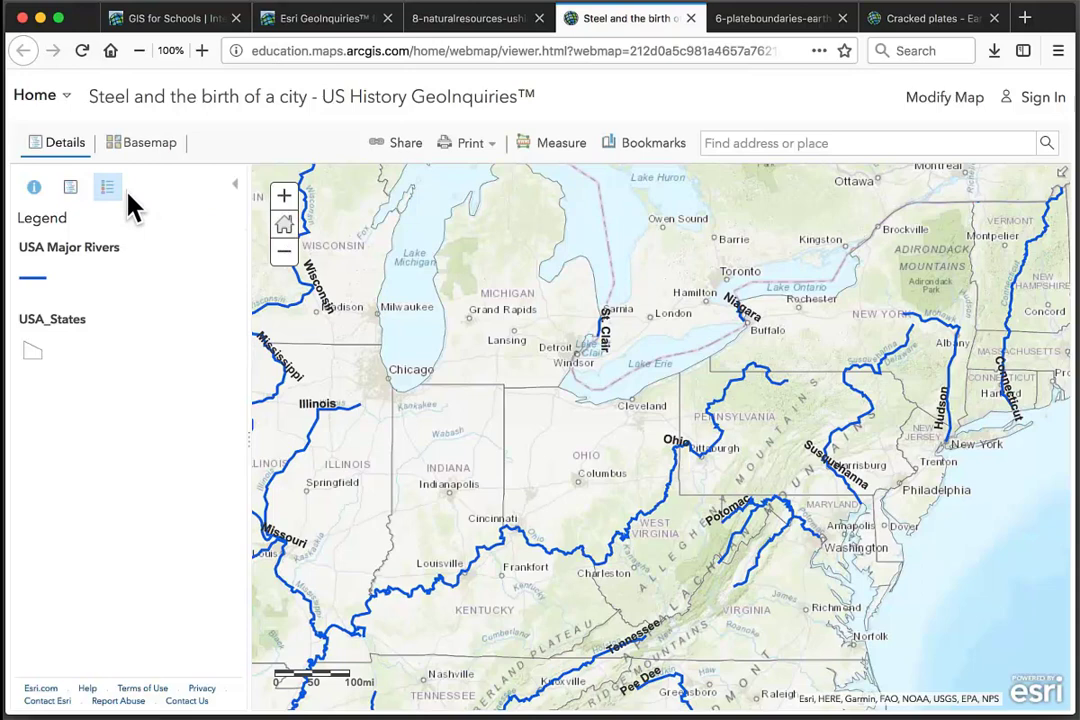
Step: Look over the map's About details, then return to the layer list
{"action": "left_click", "coordinate": [69, 190]}
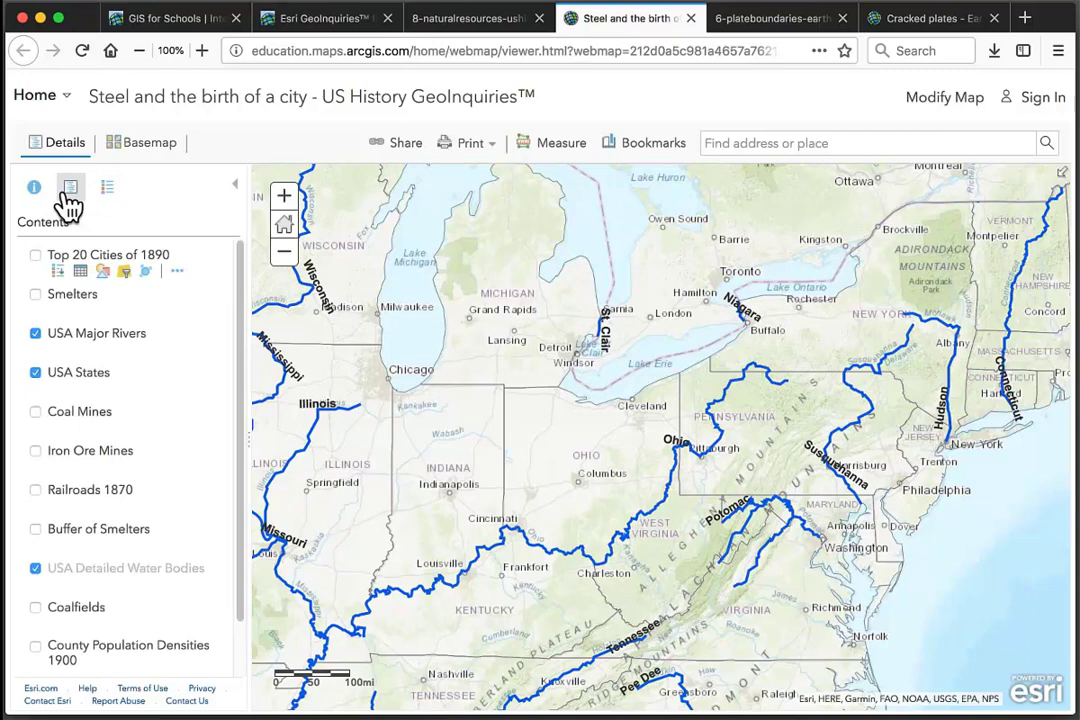
{"action": "left_click", "coordinate": [34, 189]}
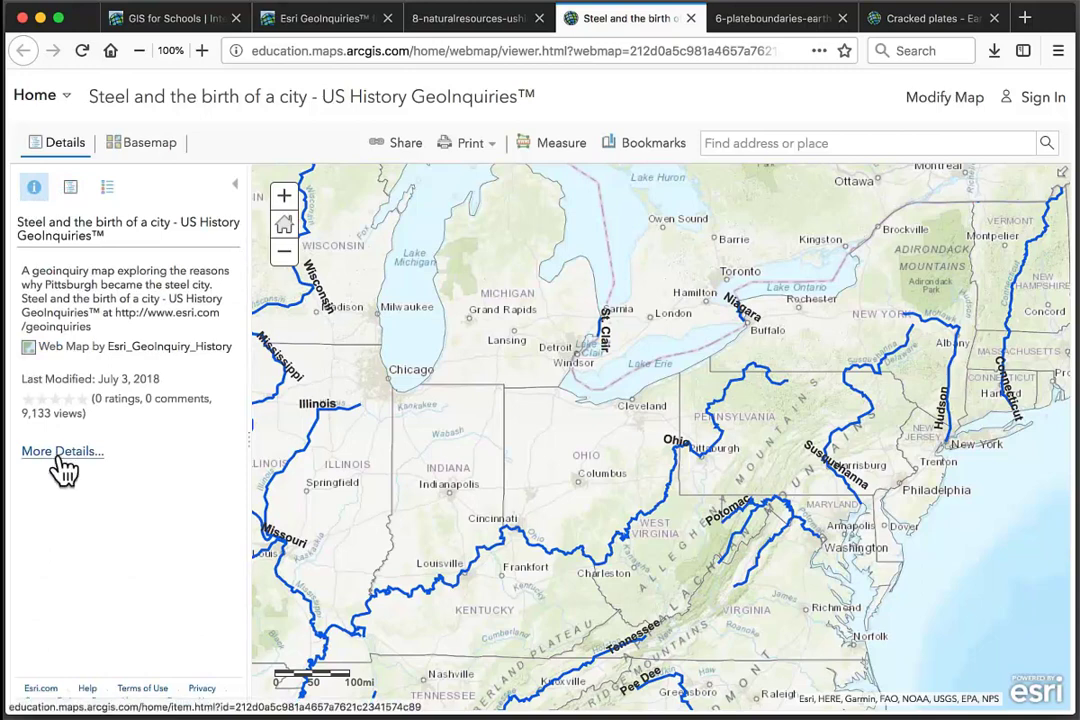
{"action": "left_click", "coordinate": [72, 189]}
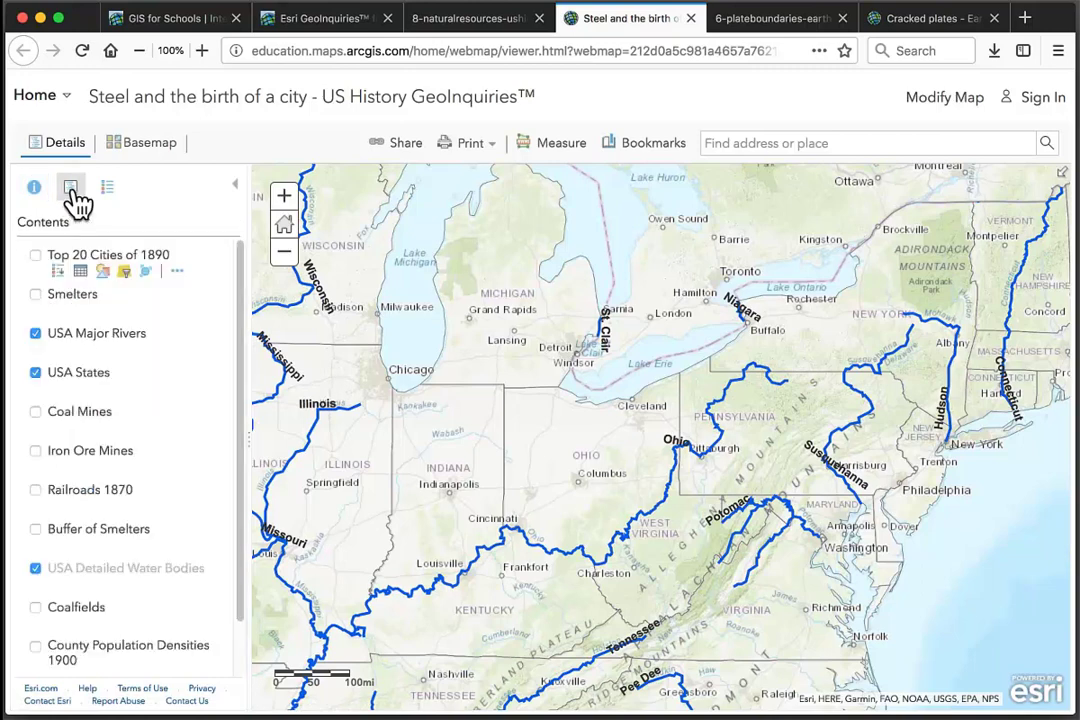
Step: Turn on Smelters and County Population Densities 1900, switching Coal Mines on then off again
{"action": "left_click", "coordinate": [35, 294]}
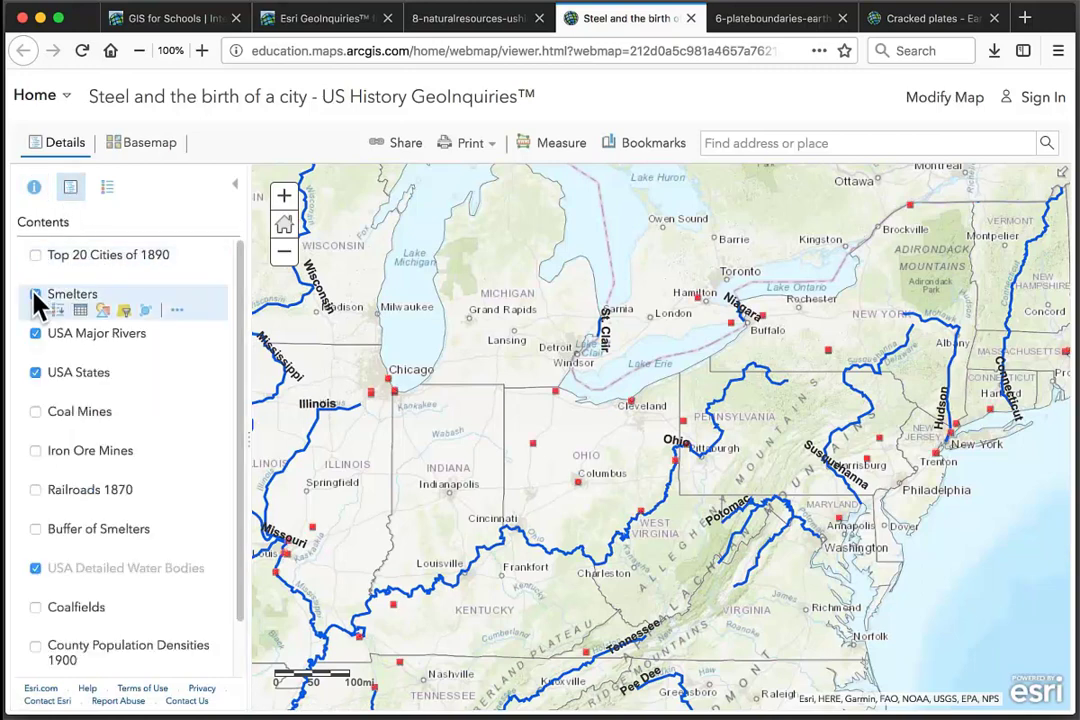
{"action": "left_click", "coordinate": [36, 412]}
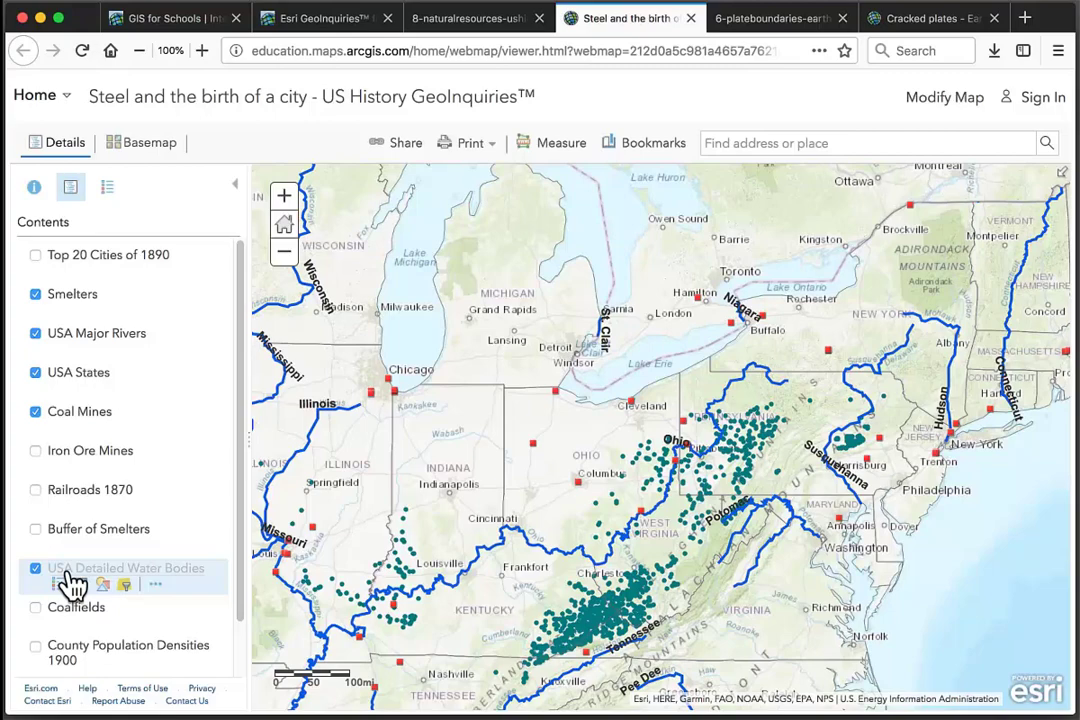
{"action": "left_click", "coordinate": [36, 647]}
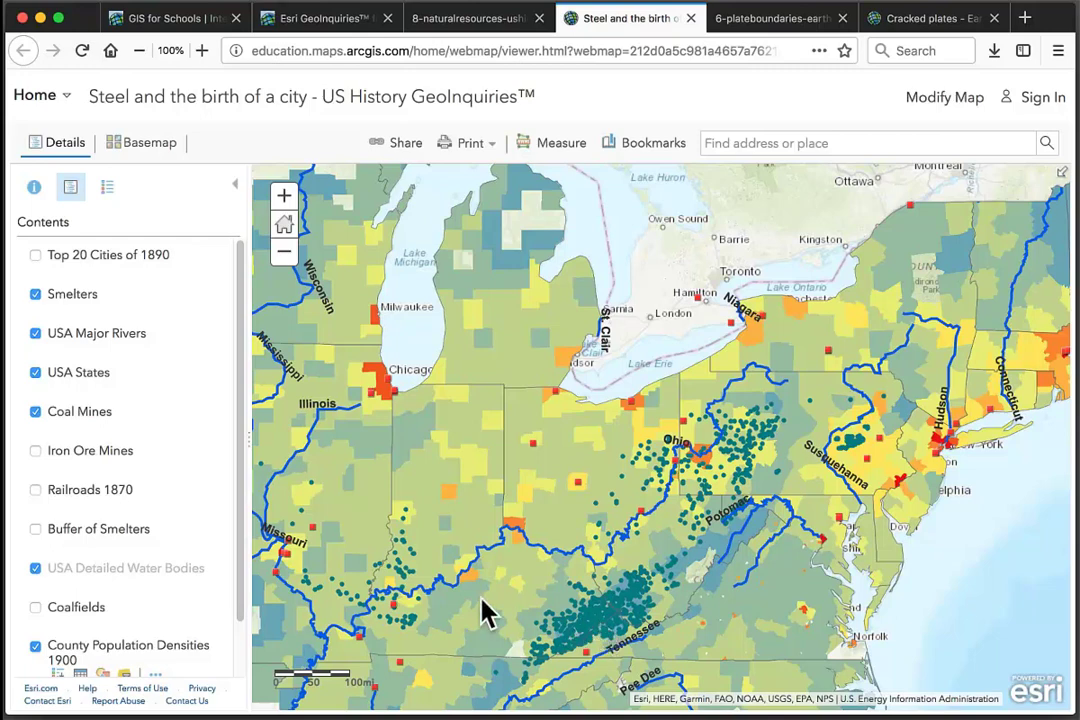
{"action": "left_click", "coordinate": [38, 413]}
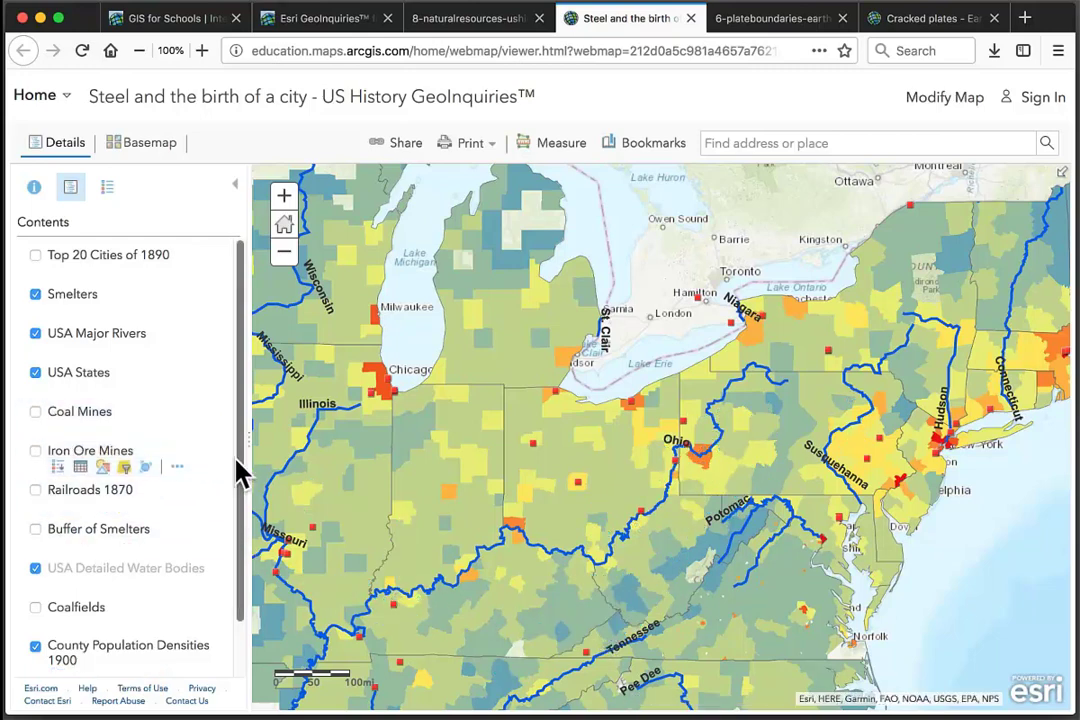
{"action": "left_click_drag", "start_coordinate": [236, 472], "coordinate": [229, 525]}
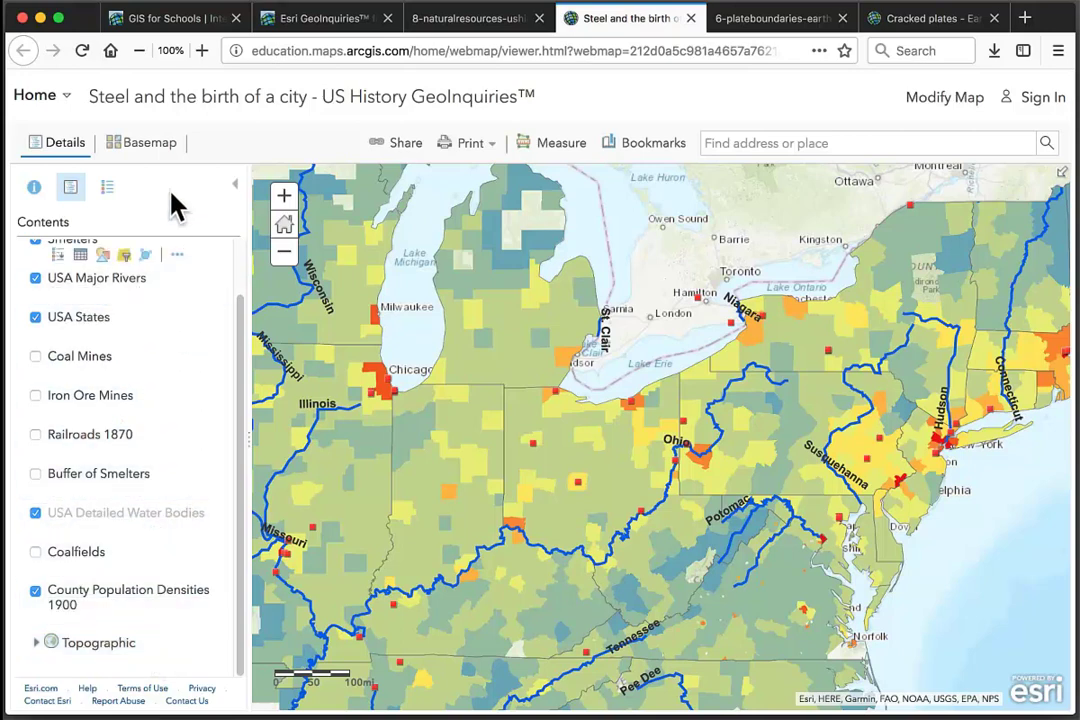
Step: Switch the basemap to Dark Gray Canvas and back to Topographic, then open the population layer's options
{"action": "left_click", "coordinate": [163, 149]}
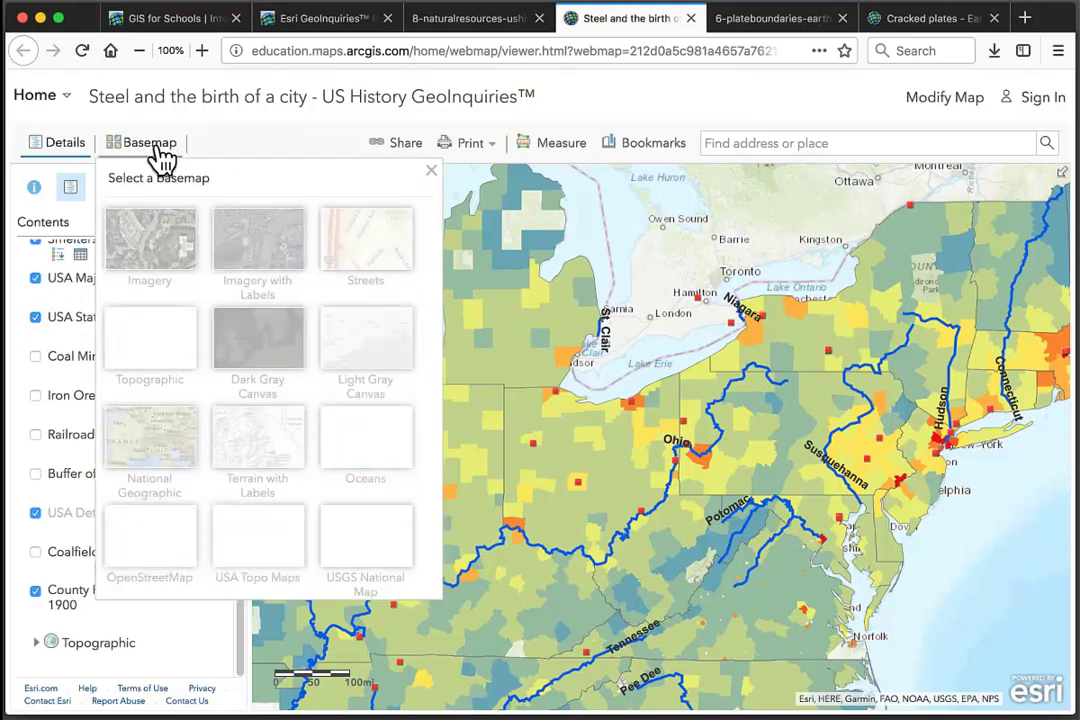
{"action": "left_click", "coordinate": [256, 346]}
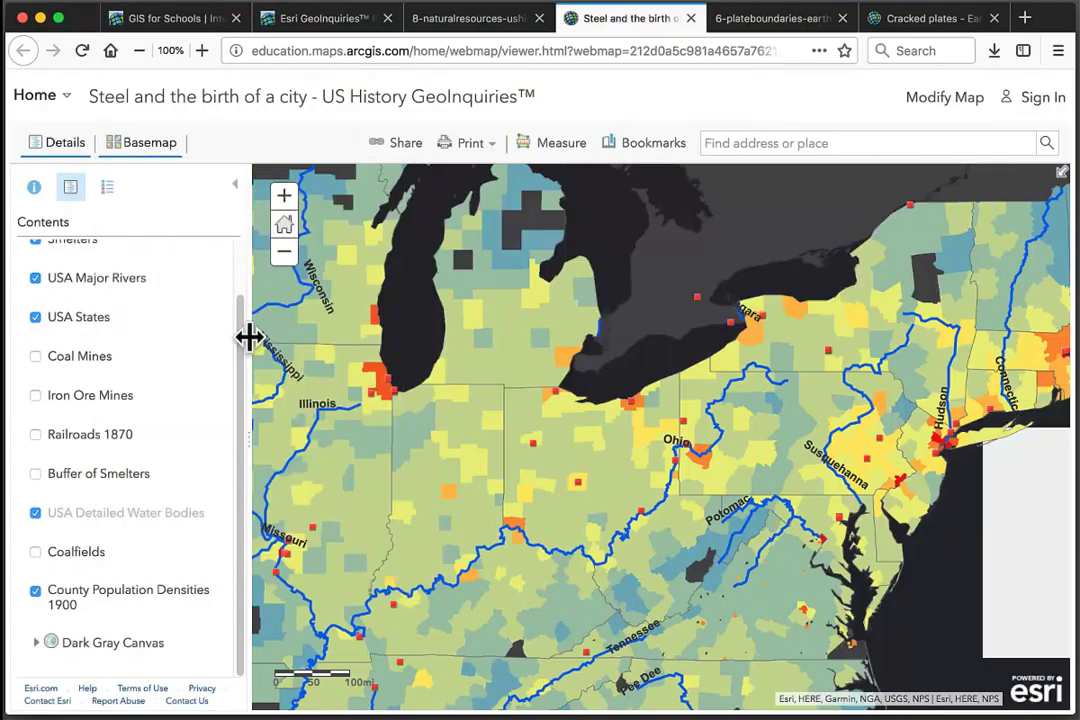
{"action": "left_click", "coordinate": [163, 153]}
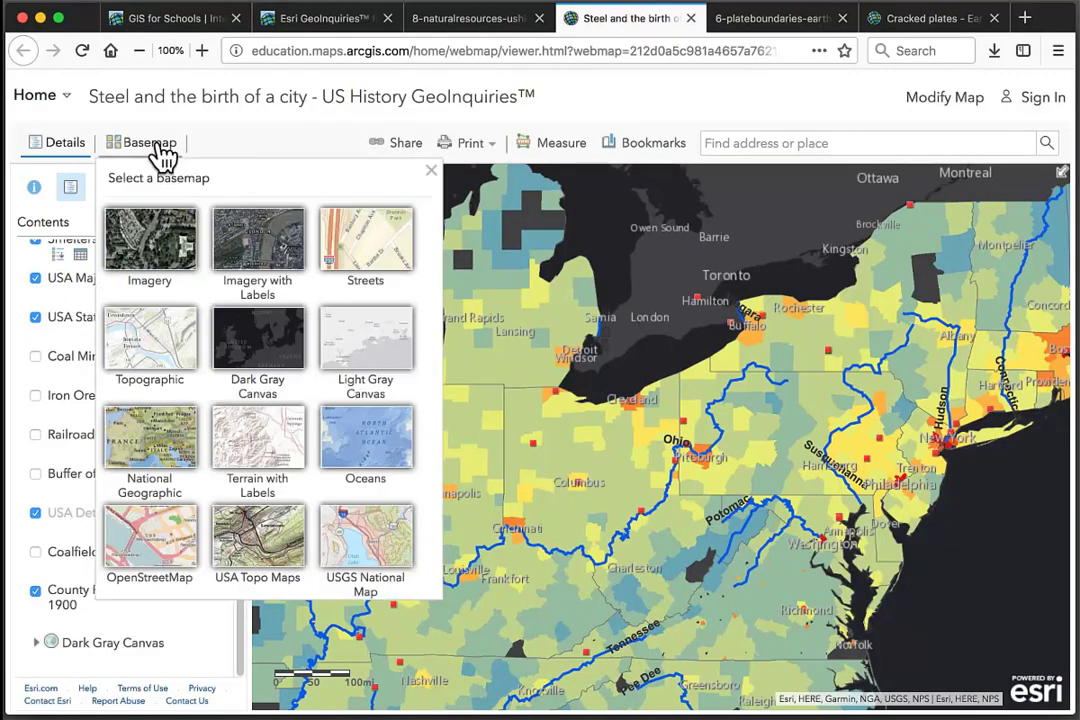
{"action": "left_click", "coordinate": [146, 363]}
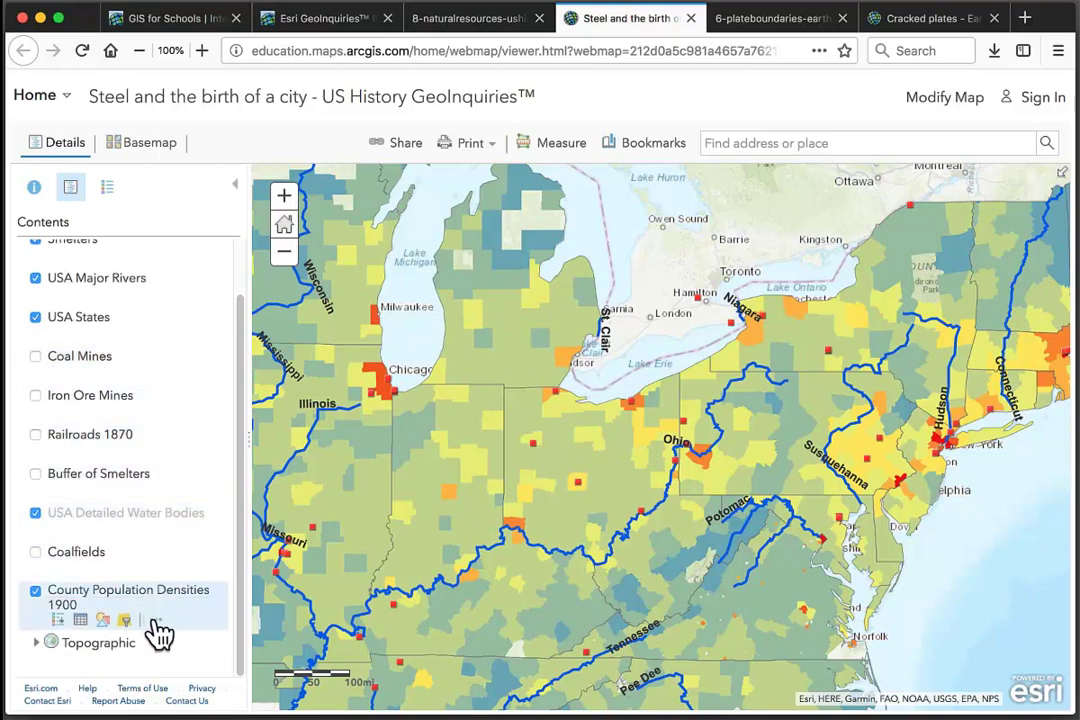
{"action": "left_click", "coordinate": [156, 621]}
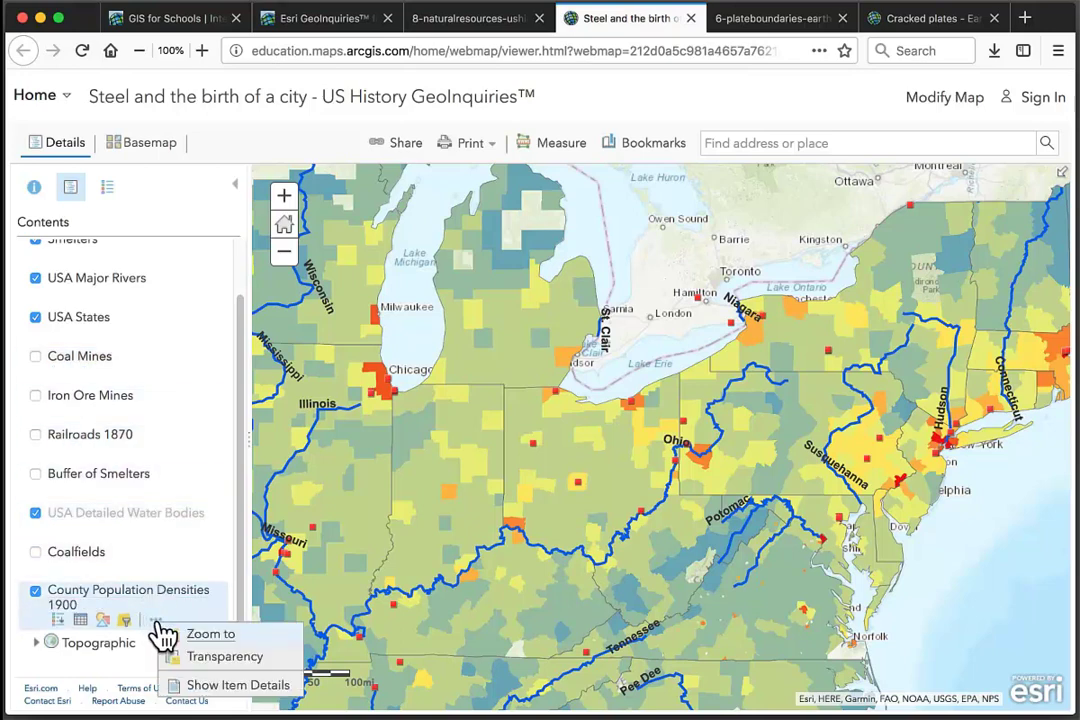
Step: Set County Population Densities 1900 to about 35% transparency and check the World Topographic Map transparency
{"action": "left_click", "coordinate": [210, 656]}
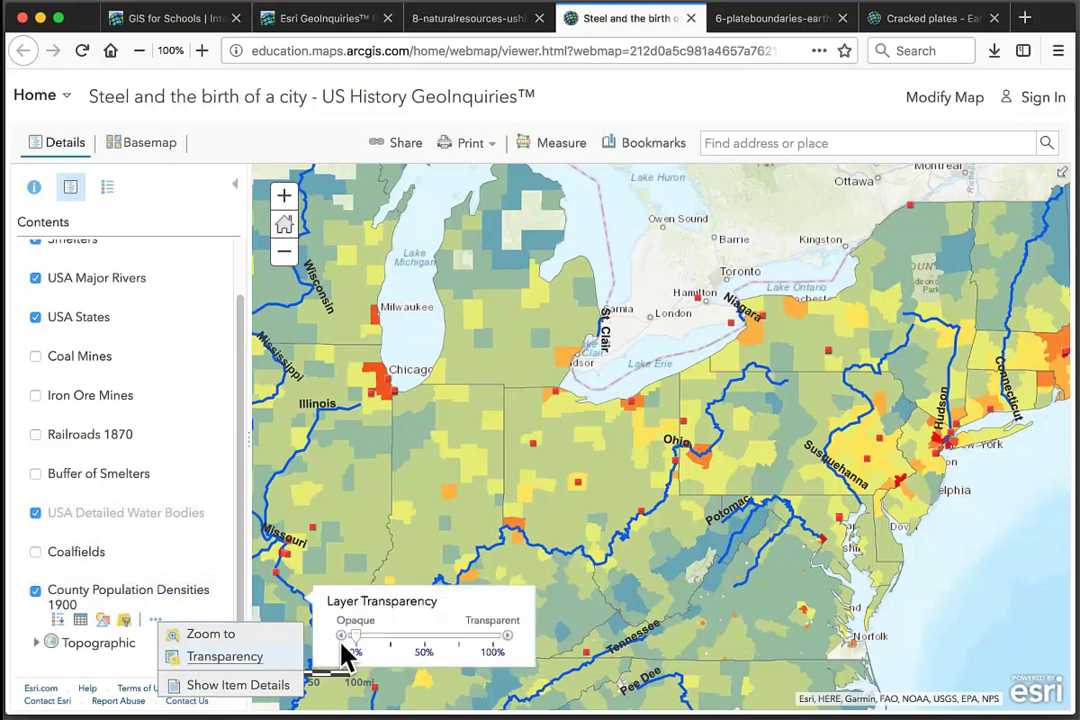
{"action": "mouse_move", "coordinate": [353, 637]}
{"action": "left_mouse_down"}
{"action": "mouse_move", "coordinate": [497, 637]}
{"action": "mouse_move", "coordinate": [348, 637]}
{"action": "left_mouse_up"}
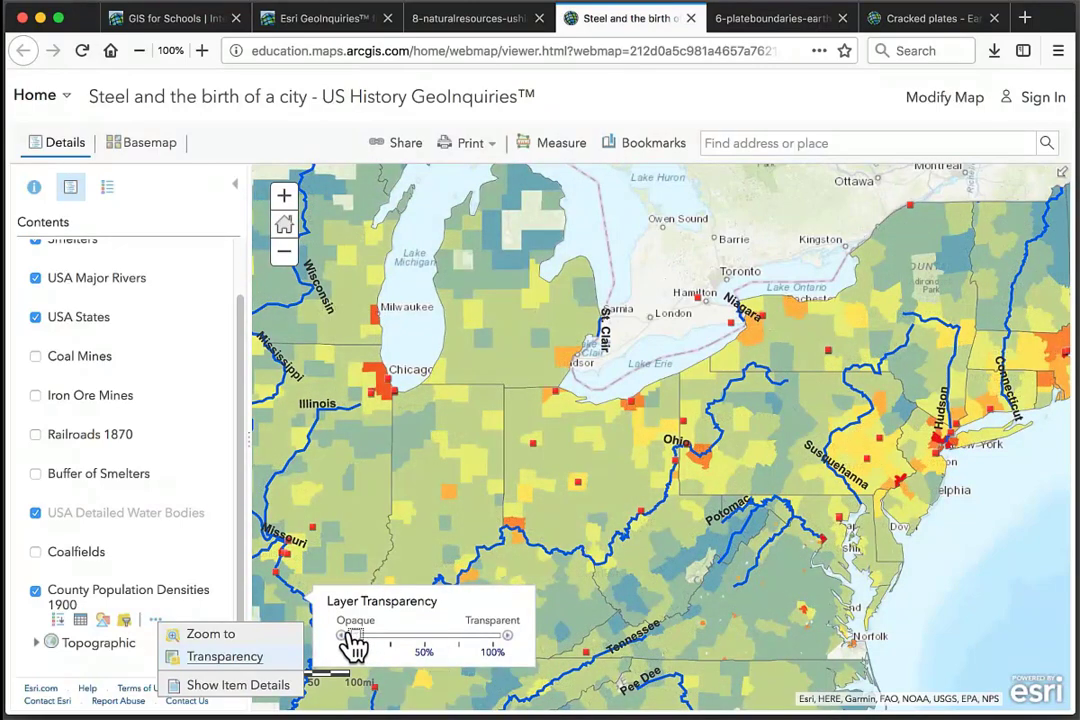
{"action": "left_click", "coordinate": [36, 642]}
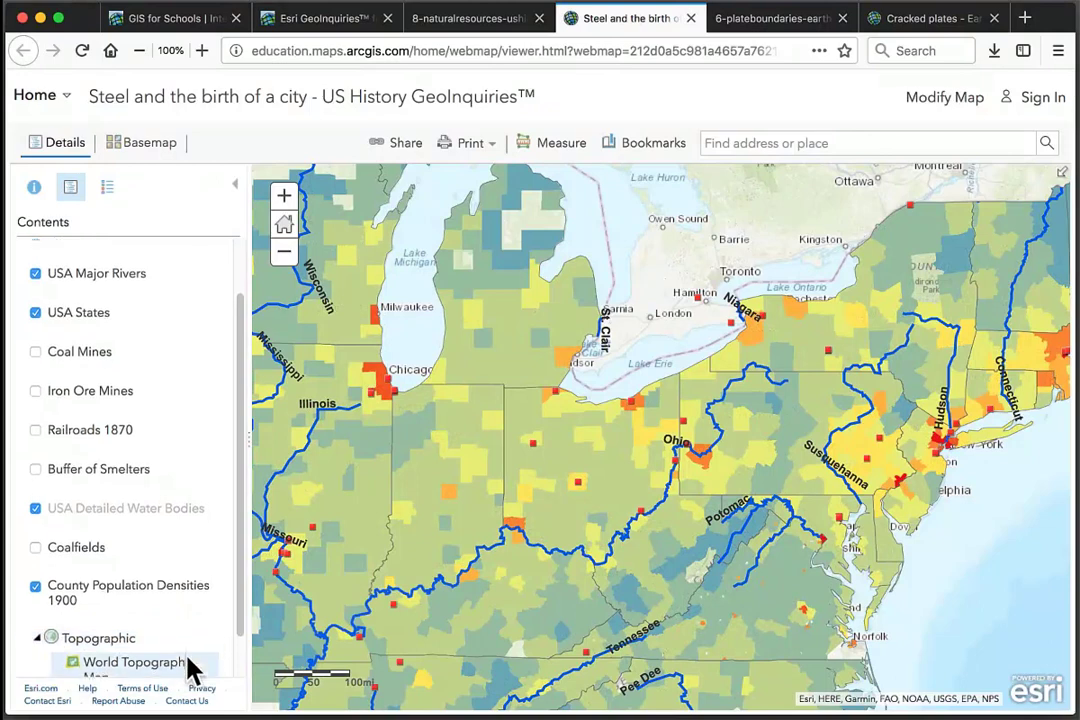
{"action": "scroll", "coordinate": [190, 668], "scroll_direction": "down", "scroll_amount": 1}
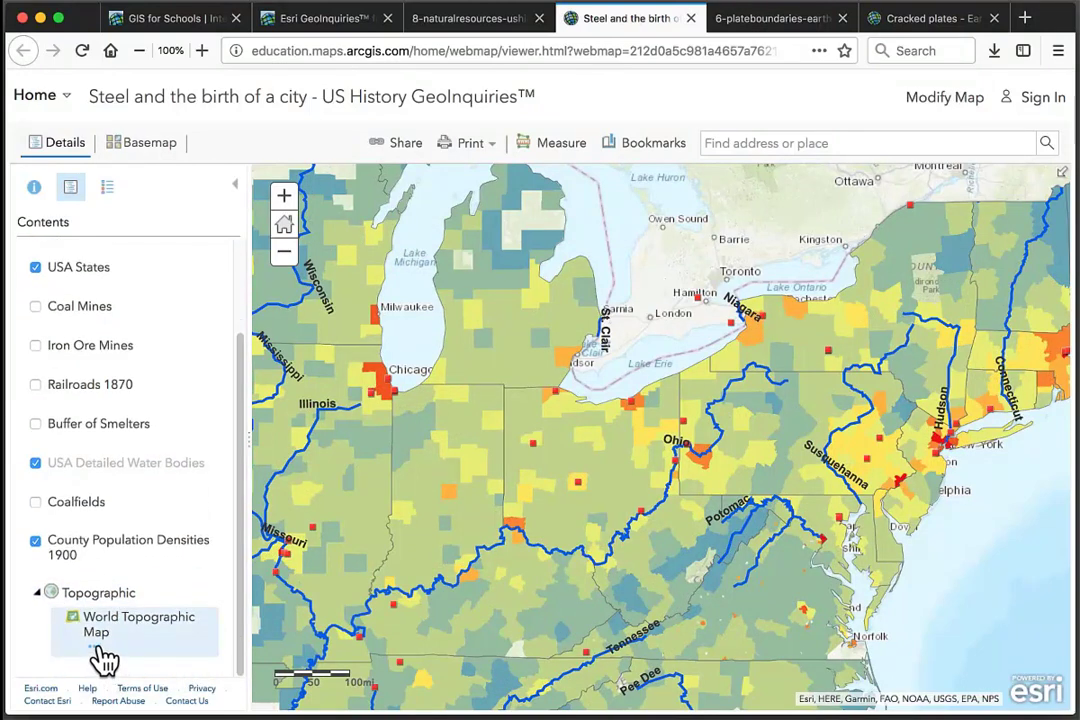
{"action": "left_click", "coordinate": [96, 647]}
{"action": "left_click", "coordinate": [184, 614]}
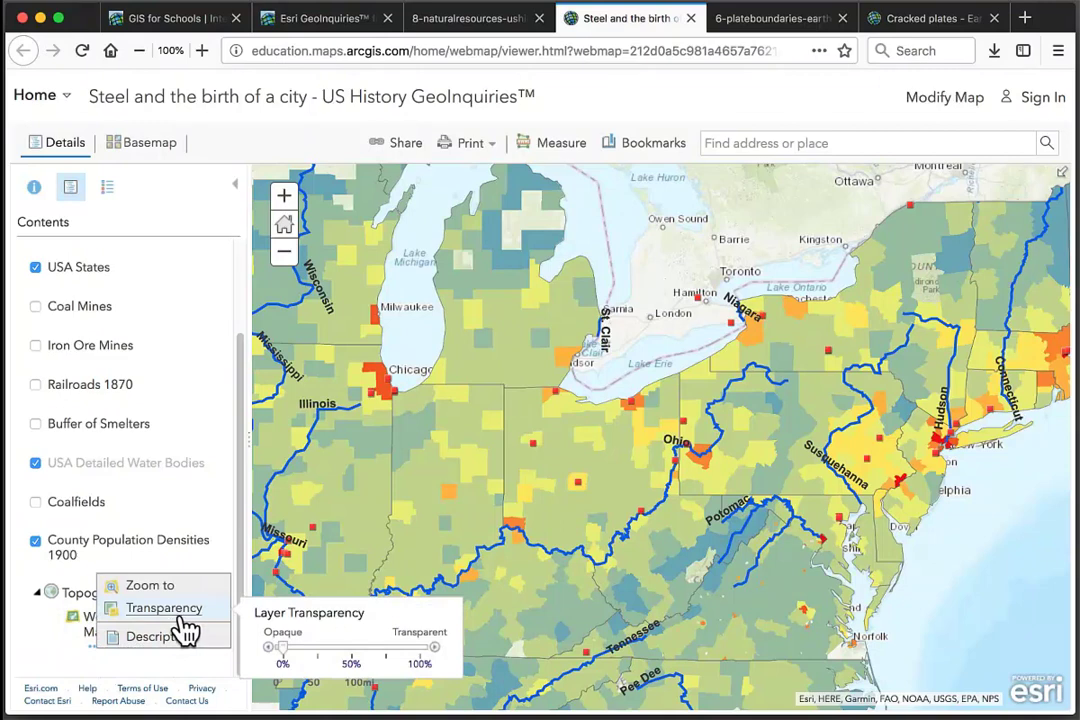
{"action": "left_click", "coordinate": [151, 672]}
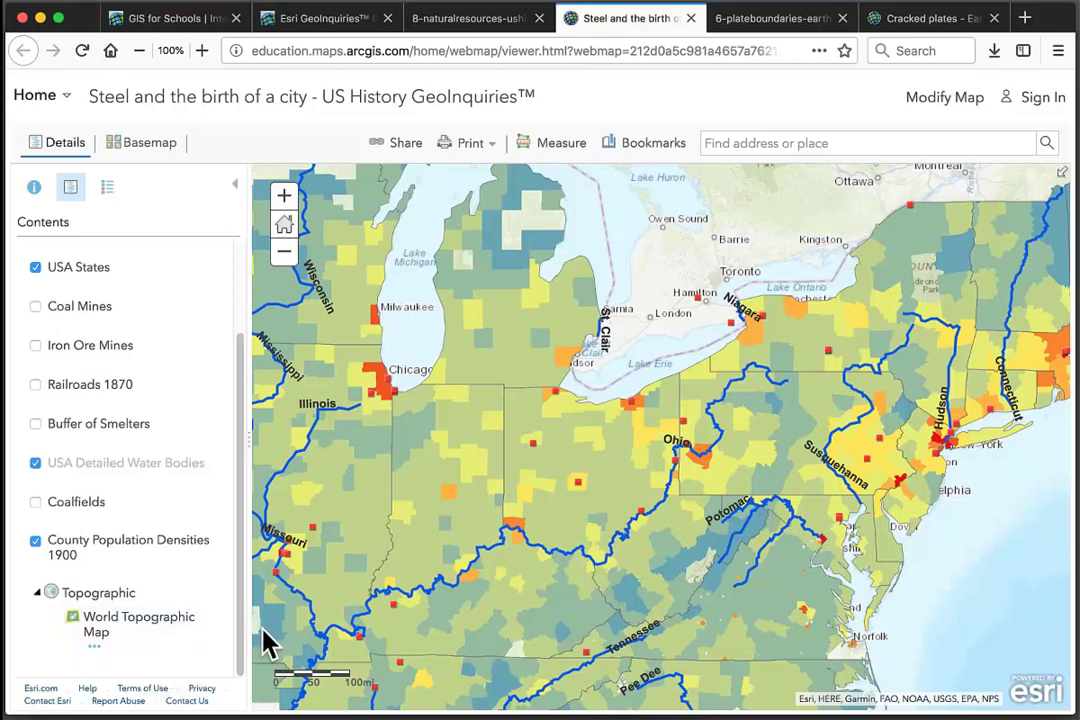
Step: Inspect pop-ups for McCracken, Monac smelter, Ohio River, Butler and Beaver County (56,432 in 1900), then close
{"action": "left_click", "coordinate": [346, 648]}
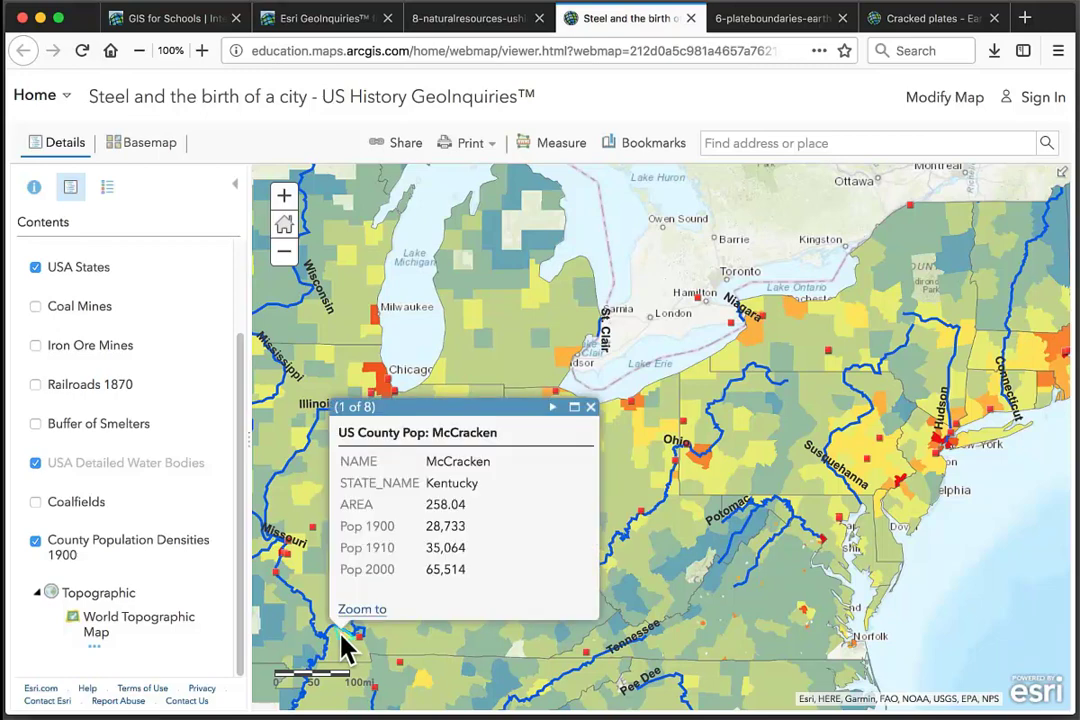
{"action": "left_click", "coordinate": [690, 455]}
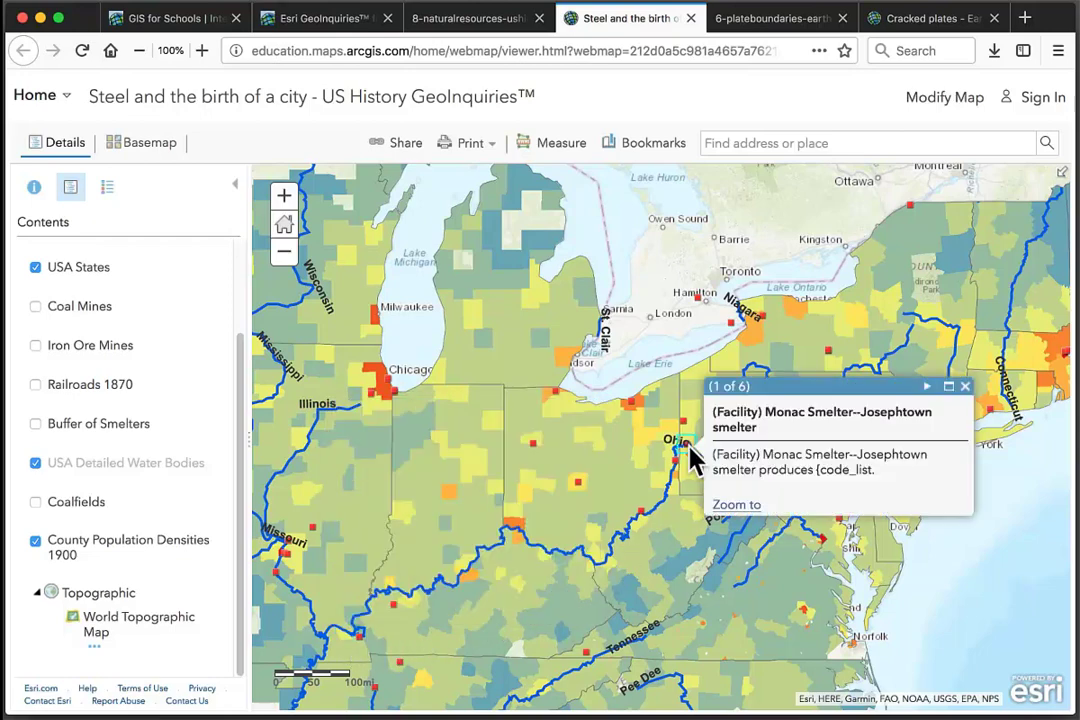
{"action": "left_click", "coordinate": [927, 387]}
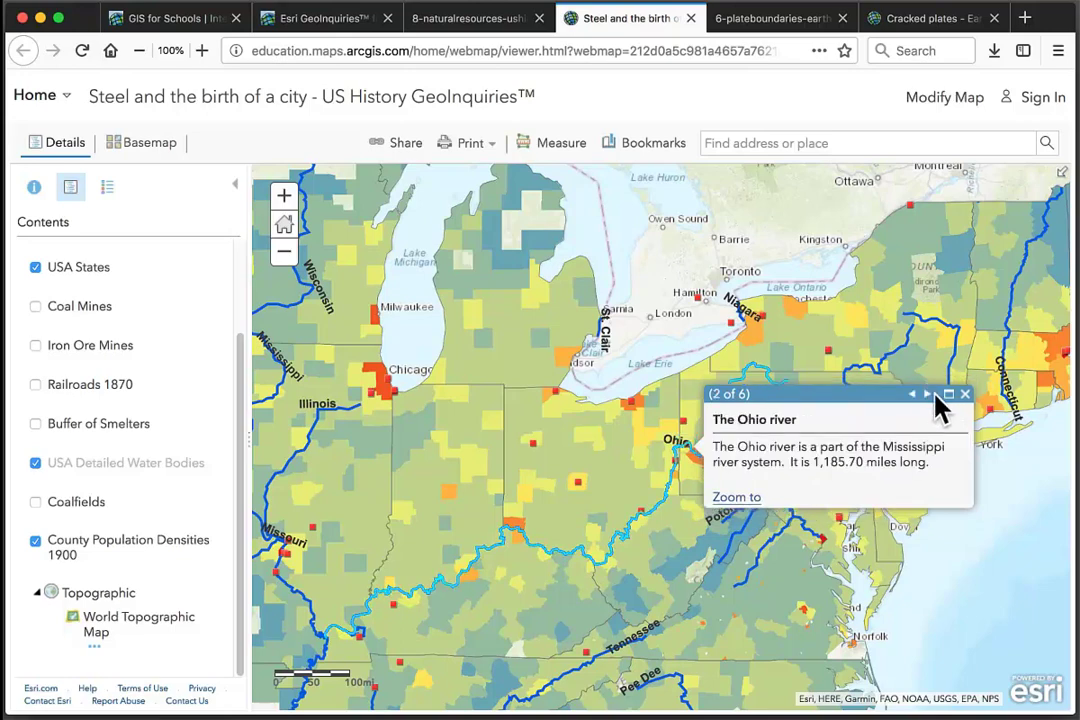
{"action": "left_click", "coordinate": [928, 393]}
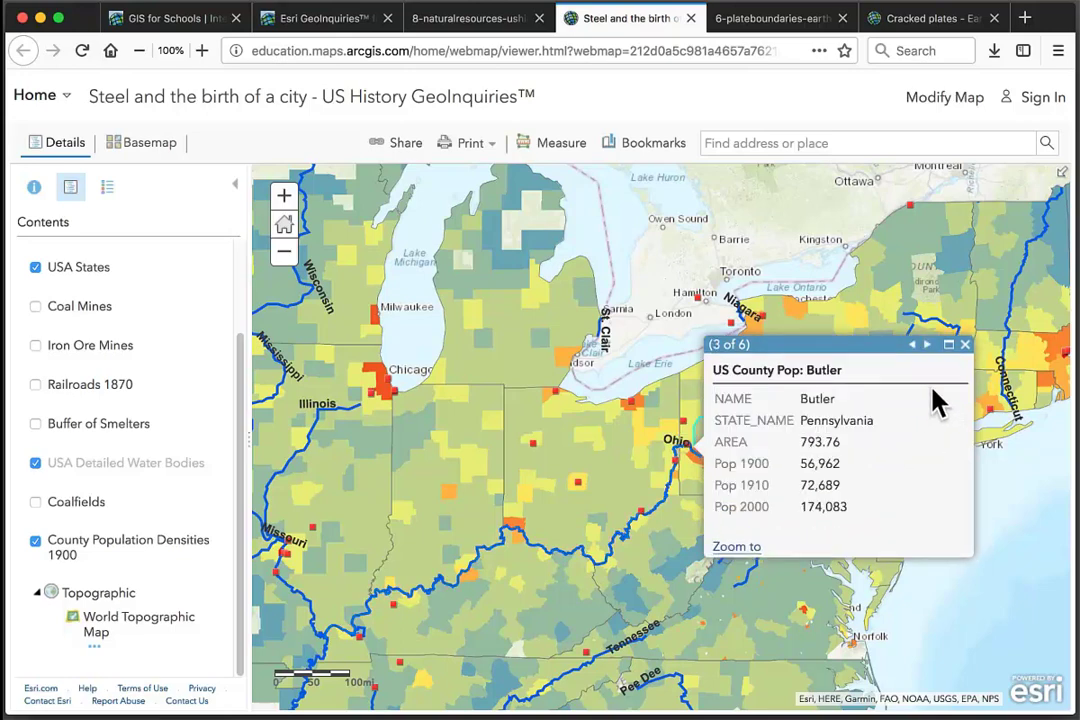
{"action": "left_click", "coordinate": [927, 352]}
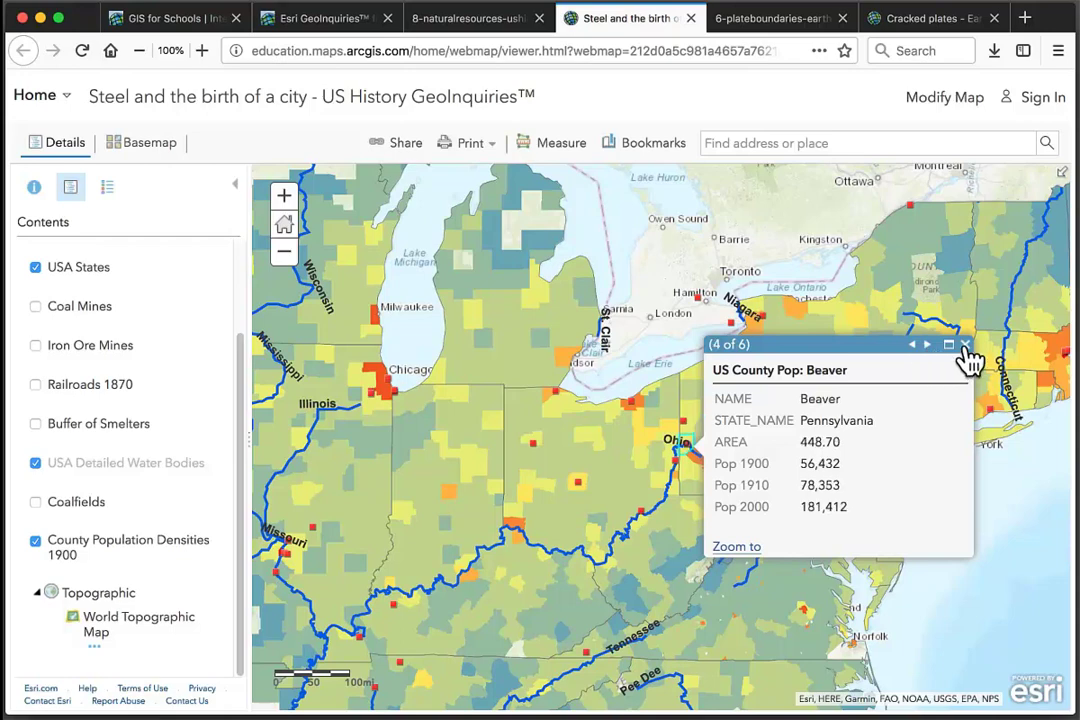
{"action": "left_click", "coordinate": [965, 345]}
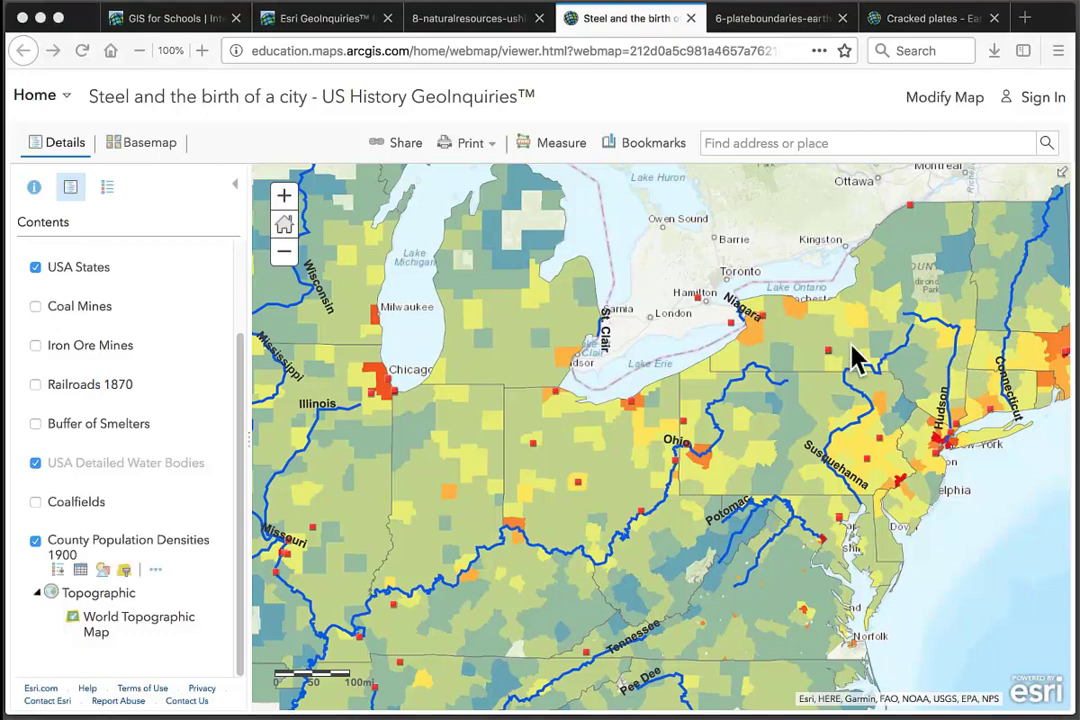
Step: Turn on Coal Mines and sort its attribute table by tot_prod, largest first
{"action": "left_click", "coordinate": [37, 306]}
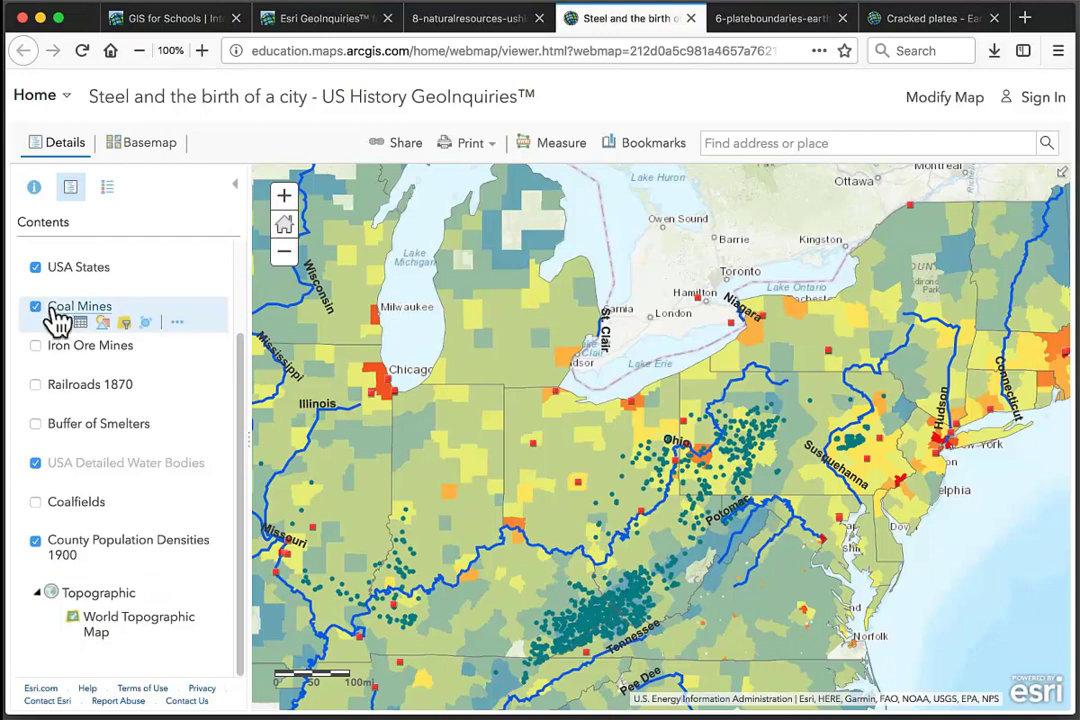
{"action": "left_click", "coordinate": [81, 322]}
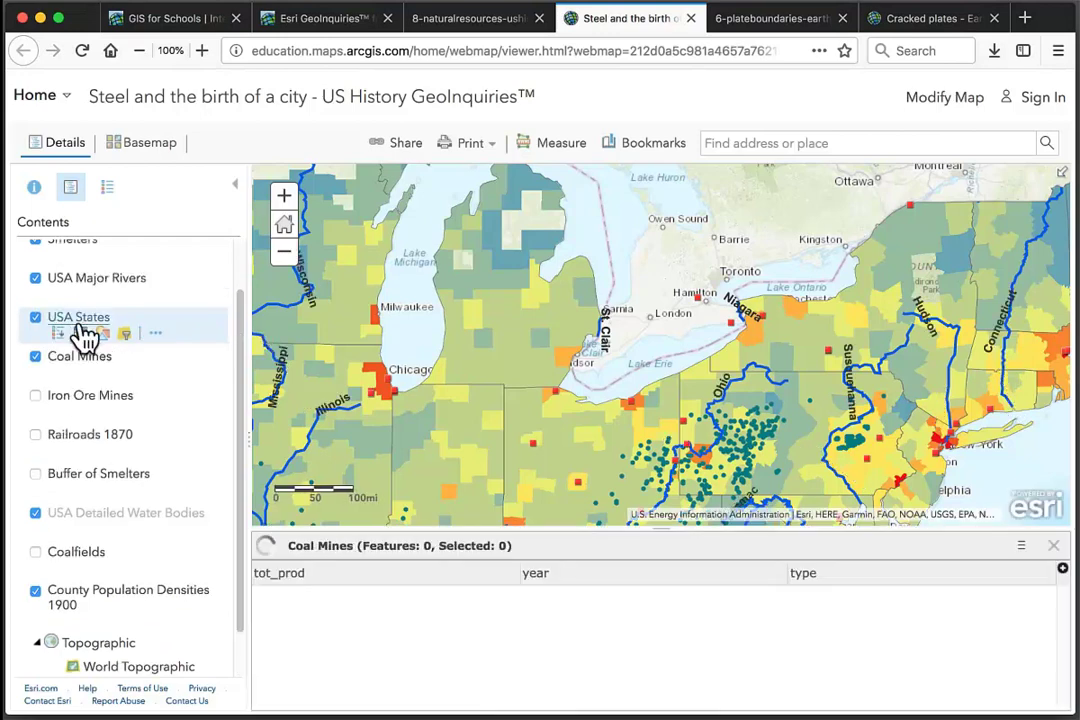
{"action": "mouse_move", "coordinate": [1063, 600]}
{"action": "left_mouse_down"}
{"action": "mouse_move", "coordinate": [1063, 633]}
{"action": "mouse_move", "coordinate": [1063, 598]}
{"action": "left_mouse_up"}
{"action": "left_click", "coordinate": [512, 580]}
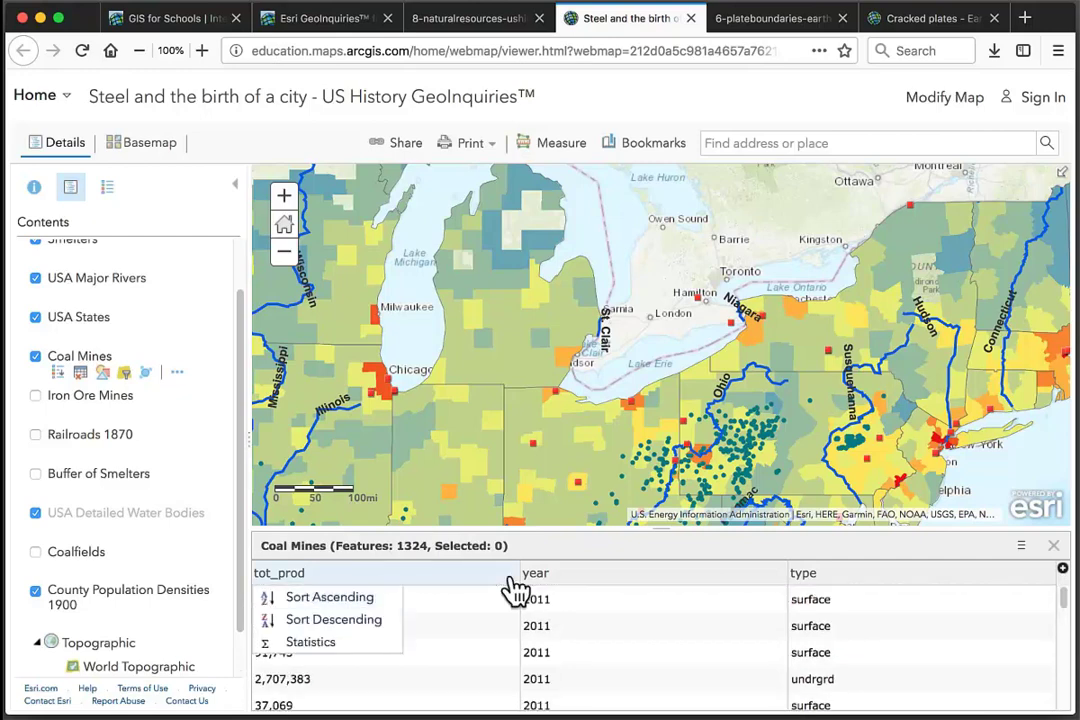
{"action": "left_click", "coordinate": [386, 622]}
Step: View tot_prod summary statistics for the 1,324 mines, then close the table
{"action": "left_click", "coordinate": [511, 578]}
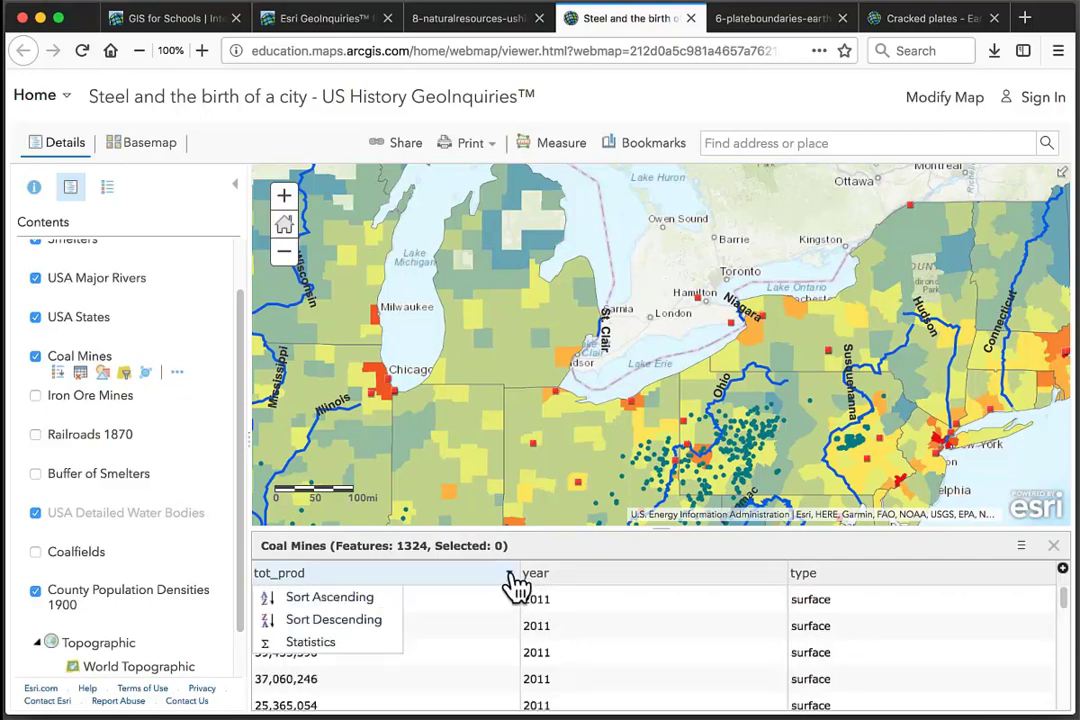
{"action": "left_click", "coordinate": [358, 644]}
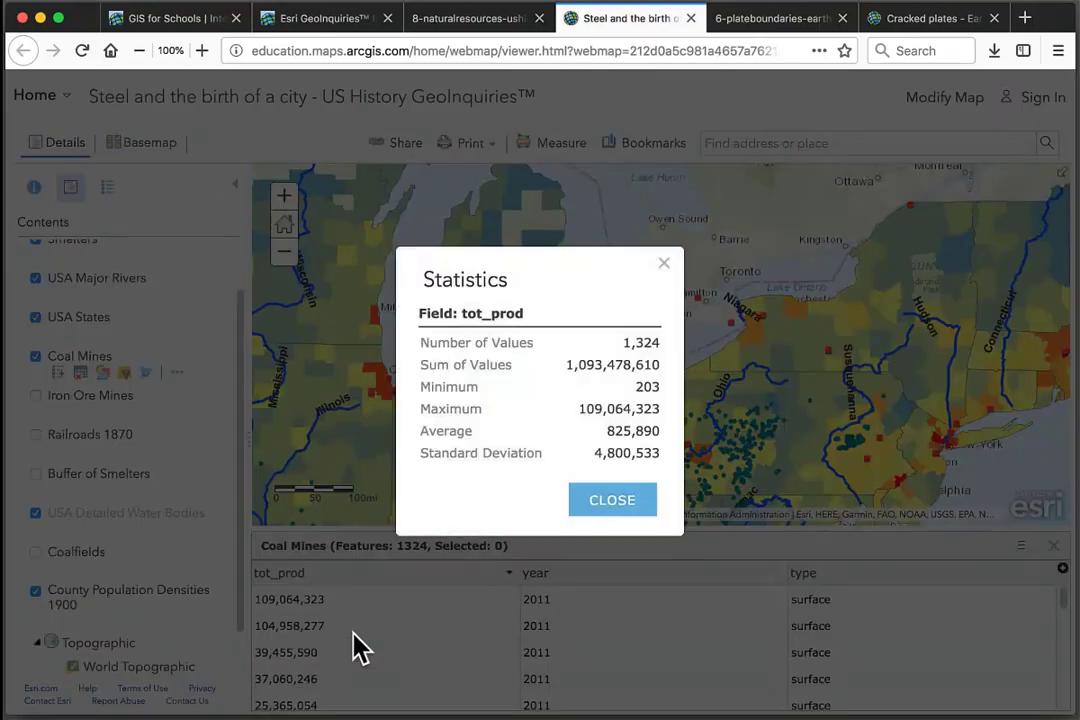
{"action": "left_click", "coordinate": [610, 510]}
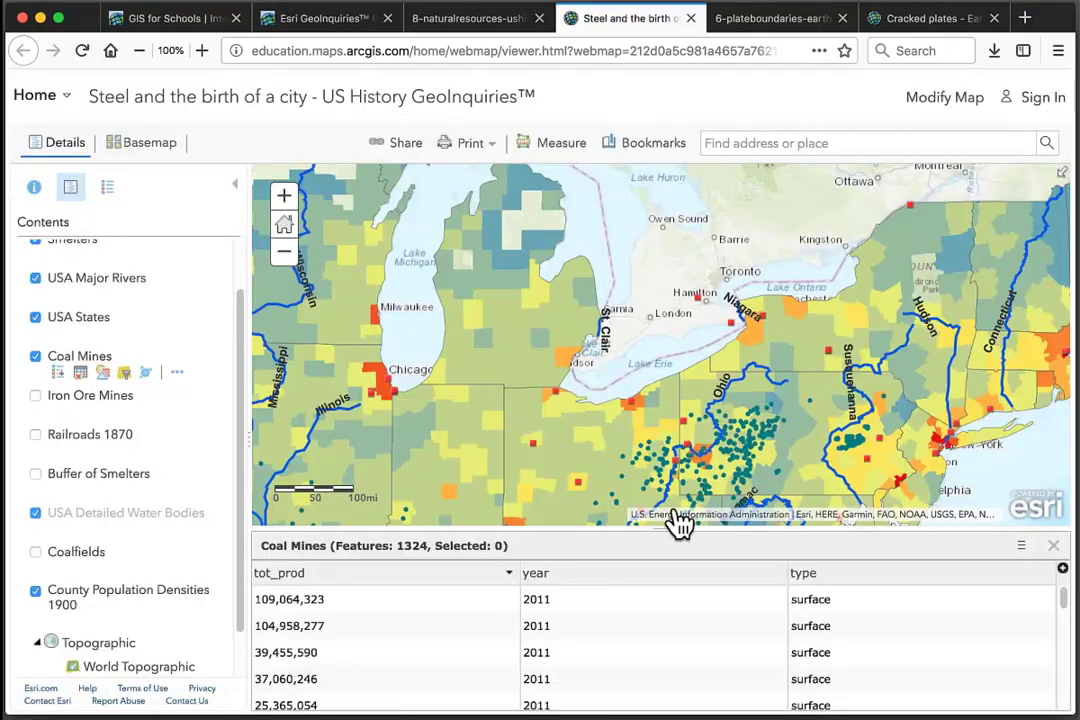
{"action": "left_click", "coordinate": [1053, 546]}
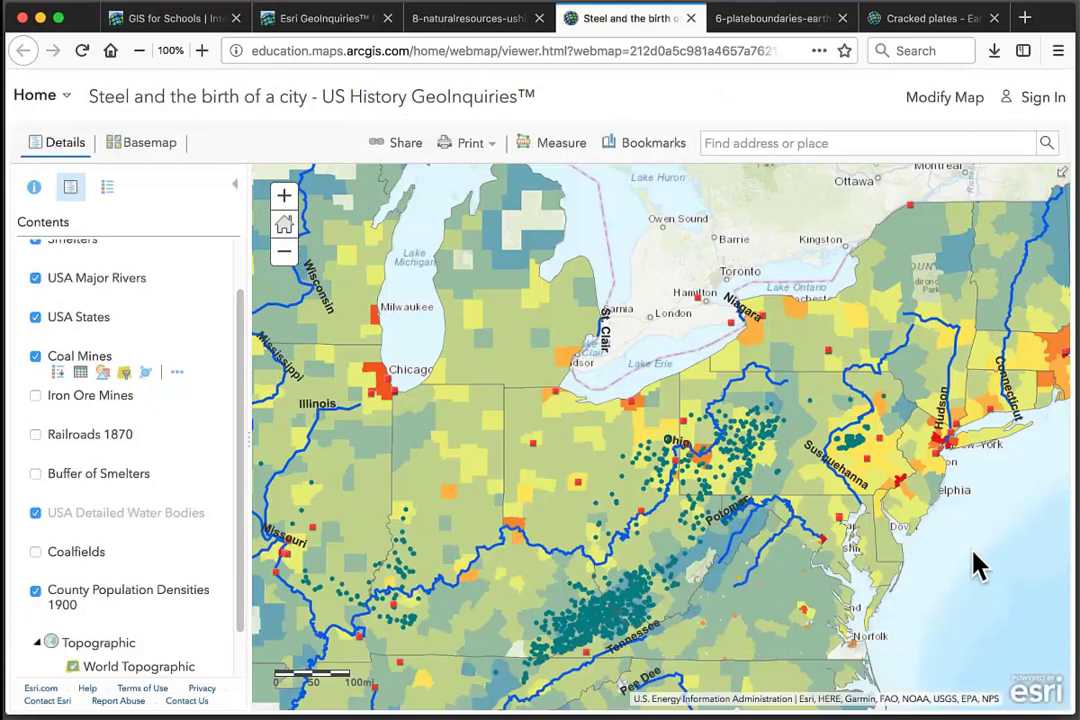
Step: Search 'White House', zoom to 1600 Pennsylvania Ave, and hide County Population Densities 1900
{"action": "left_click", "coordinate": [730, 143]}
{"action": "type", "text": "White "}
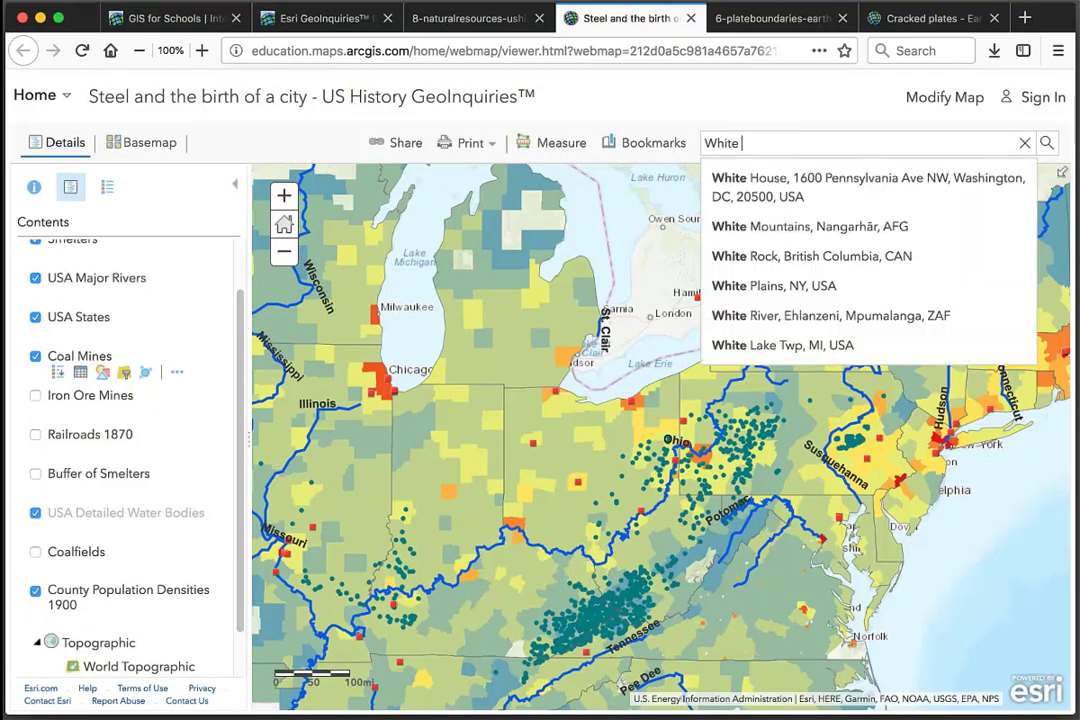
{"action": "type", "text": "House"}
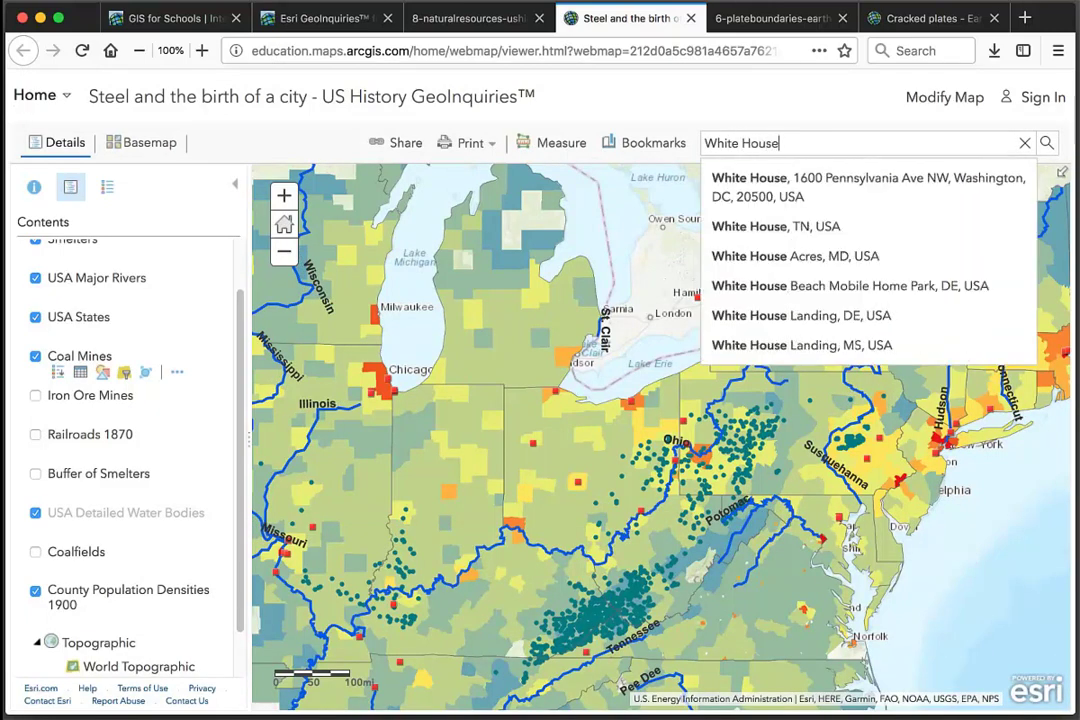
{"action": "left_click", "coordinate": [760, 192]}
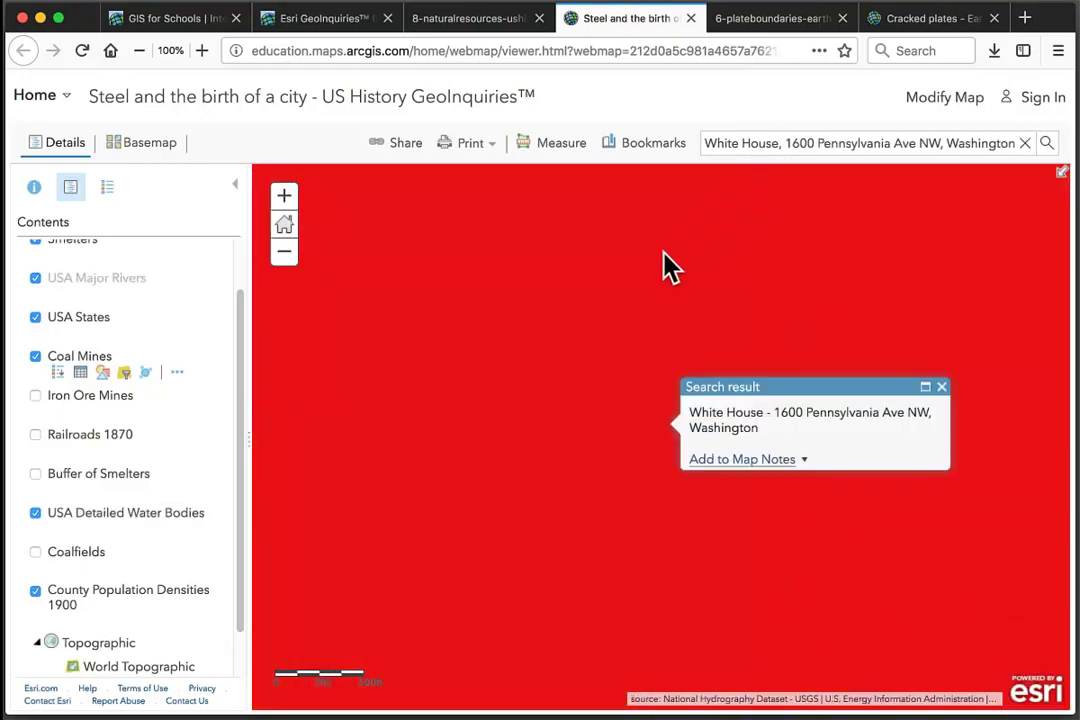
{"action": "left_click", "coordinate": [35, 593]}
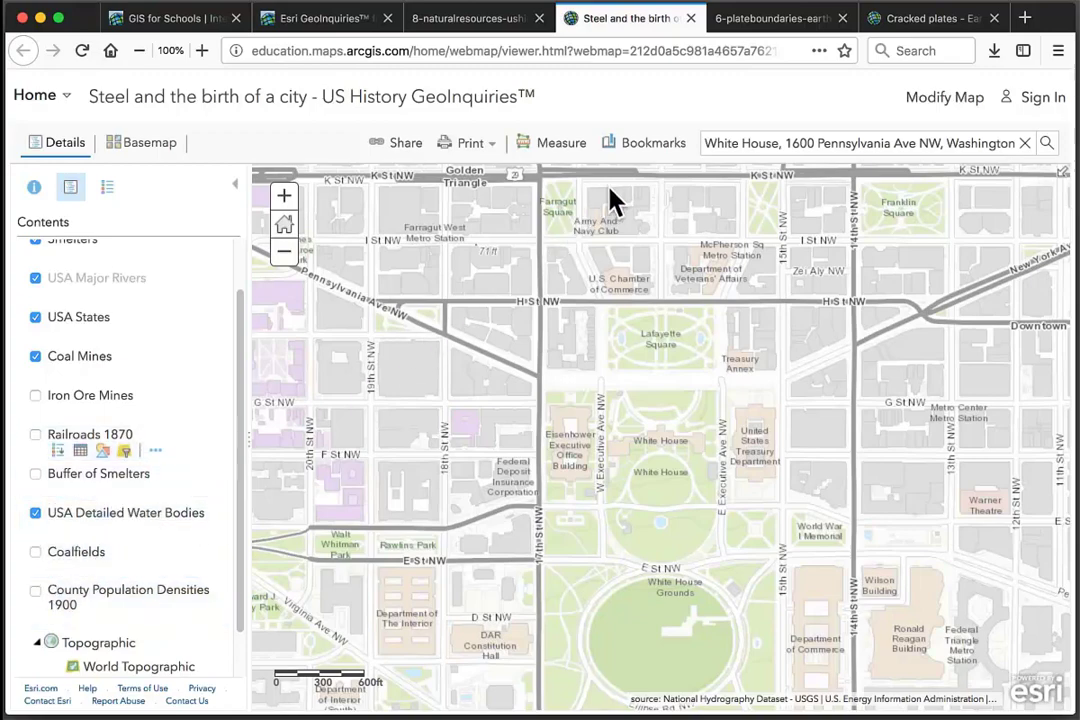
{"action": "left_click", "coordinate": [653, 143]}
Step: Go to the Eastern half of USA bookmark, then the Heart of Industrialization bookmark
{"action": "left_click", "coordinate": [663, 229]}
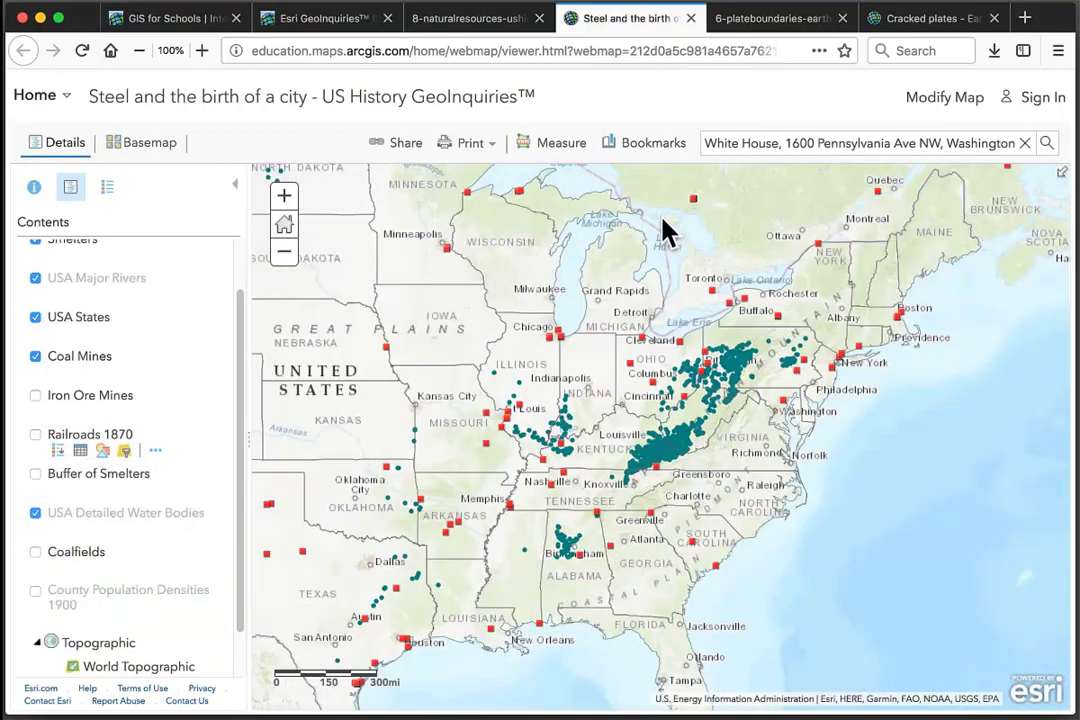
{"action": "left_click", "coordinate": [656, 145]}
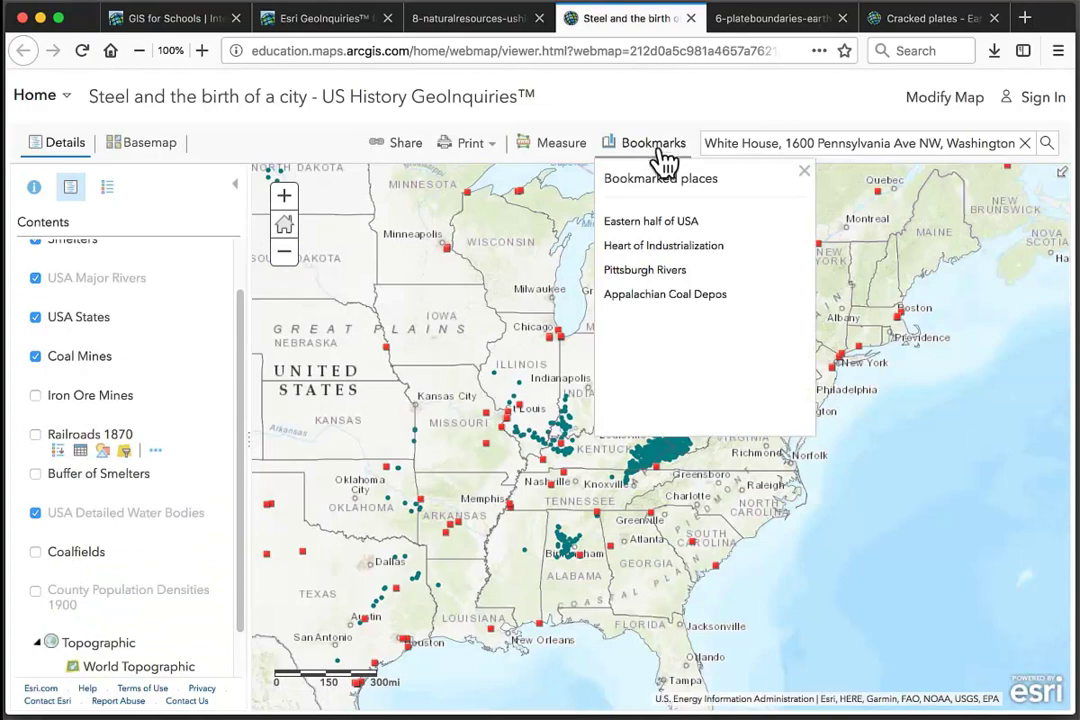
{"action": "left_click", "coordinate": [666, 247]}
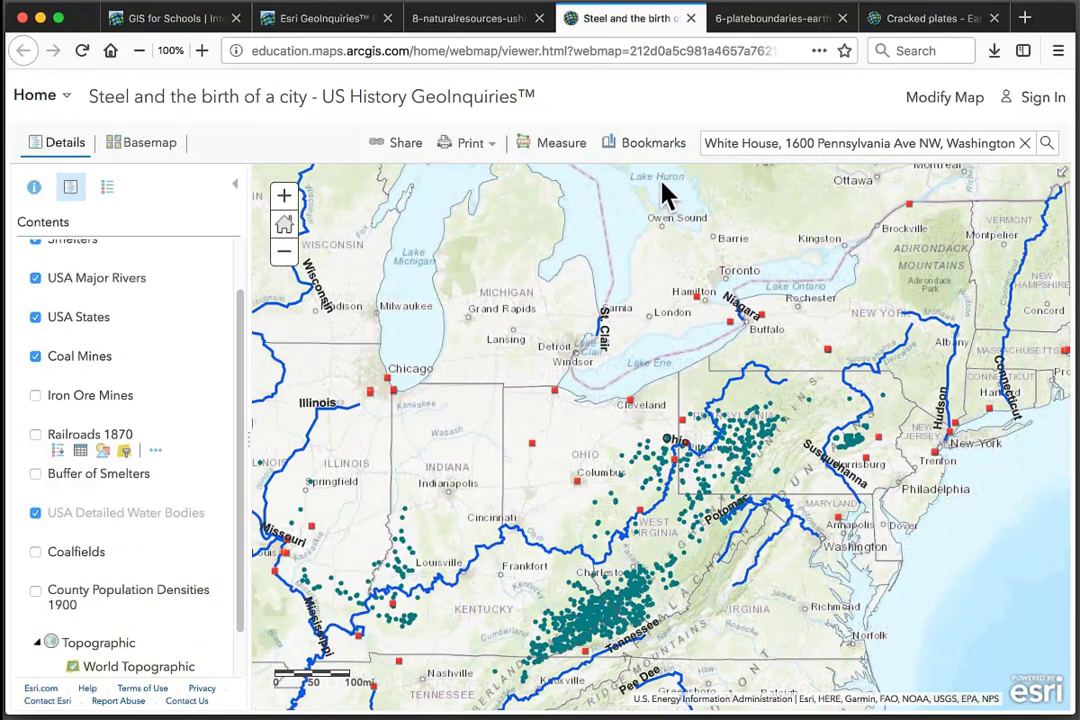
Step: Measure a point near western Lake Erie at 42.078083 latitude, -83.261815 longitude
{"action": "left_click", "coordinate": [575, 160]}
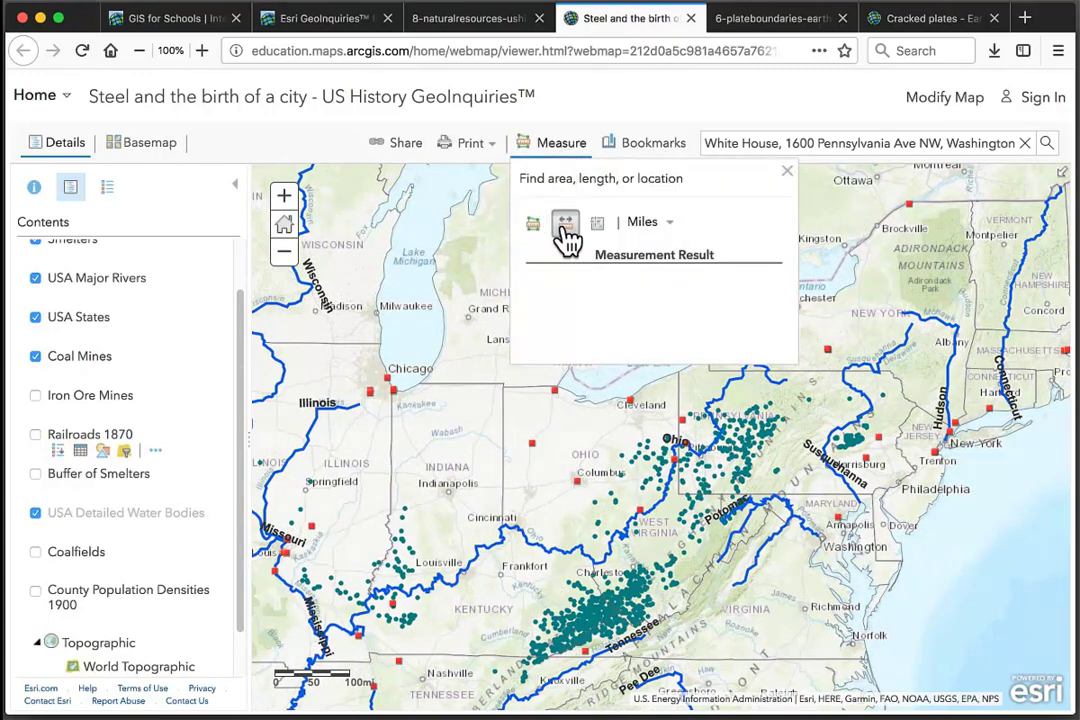
{"action": "left_click", "coordinate": [597, 222]}
{"action": "left_click", "coordinate": [508, 292]}
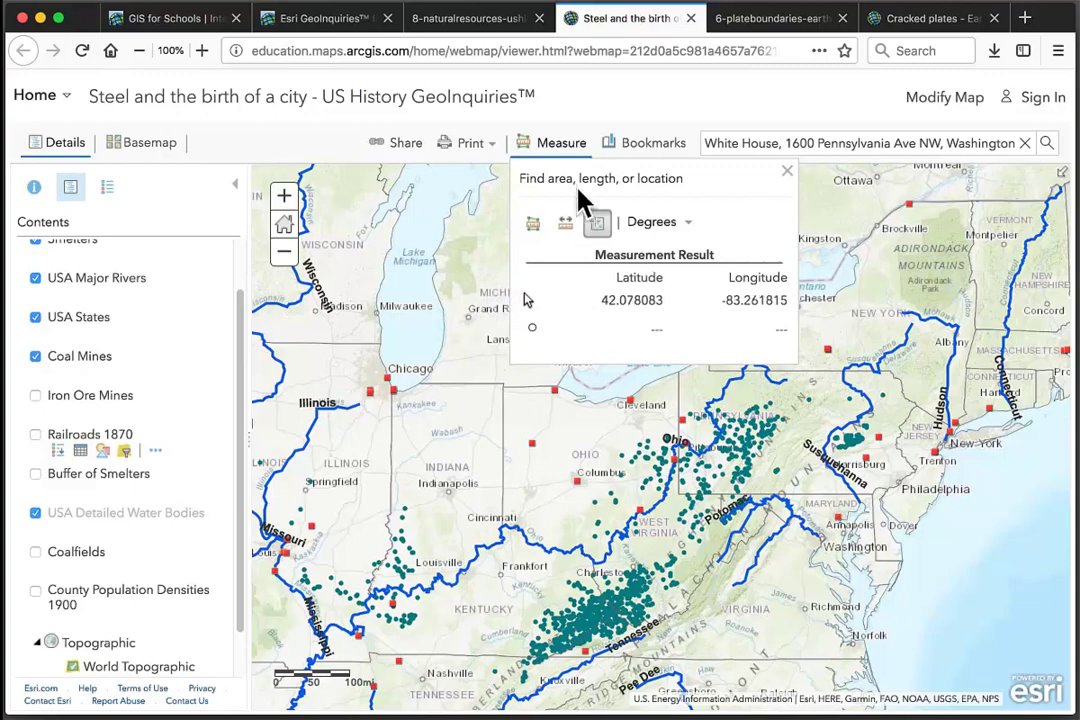
{"action": "left_click", "coordinate": [568, 150]}
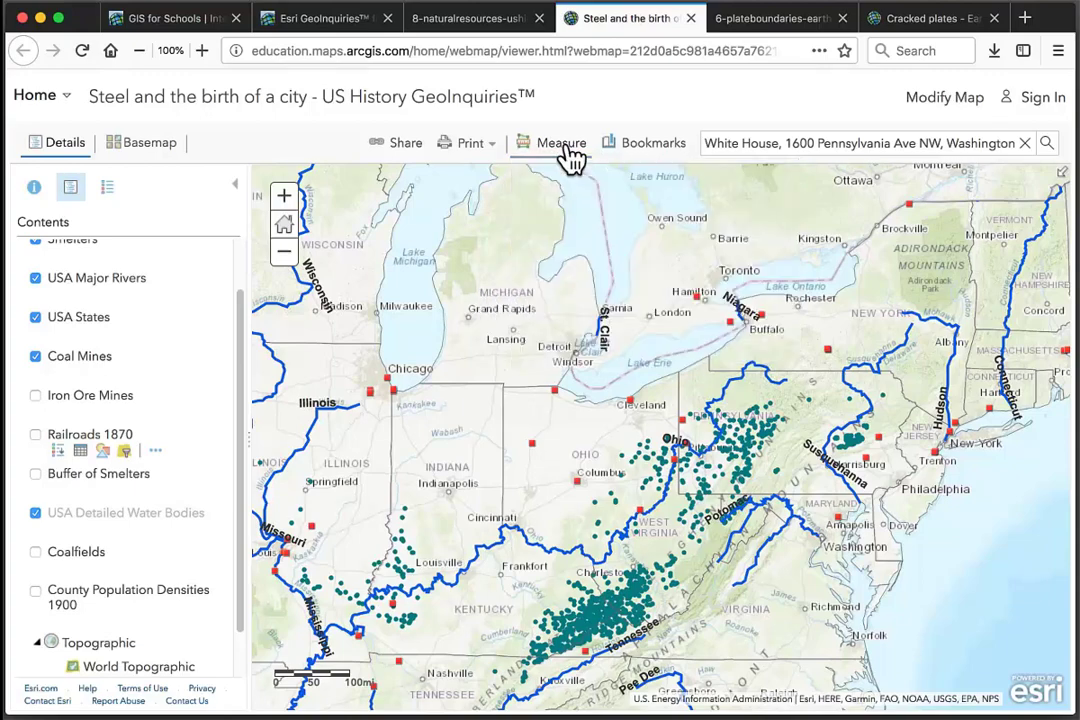
Step: Return to the 'Steel and the birth of a city' PDF and scroll down to page 2's Next Steps
{"action": "left_click", "coordinate": [505, 22]}
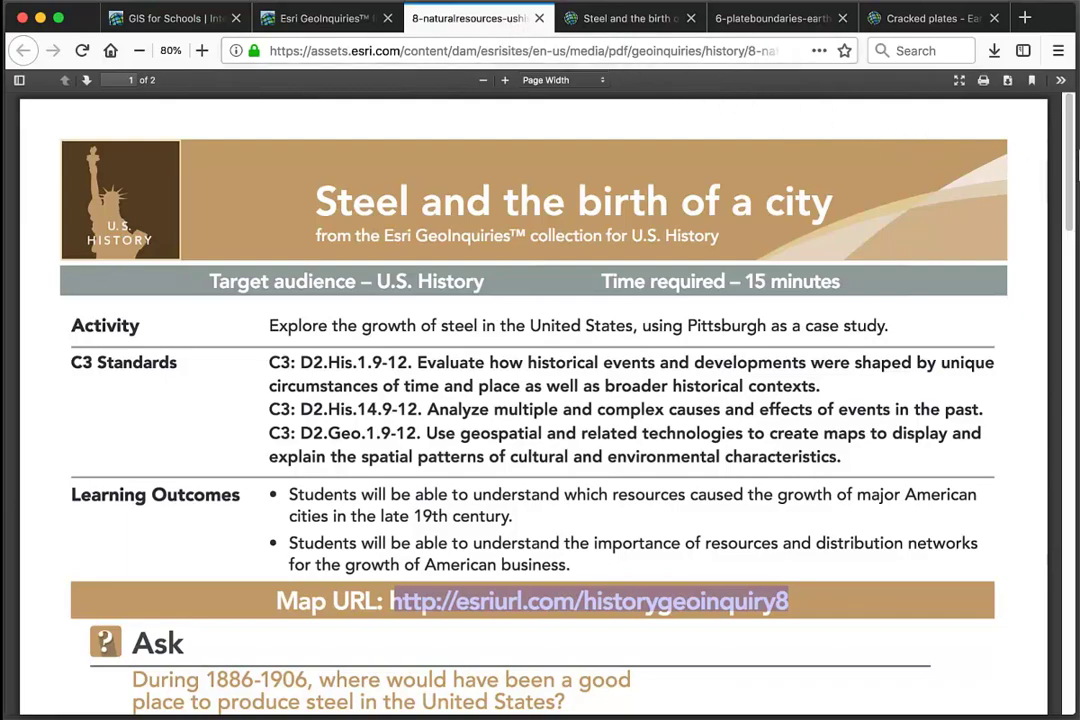
{"action": "left_click_drag", "start_coordinate": [1072, 165], "coordinate": [1040, 668]}
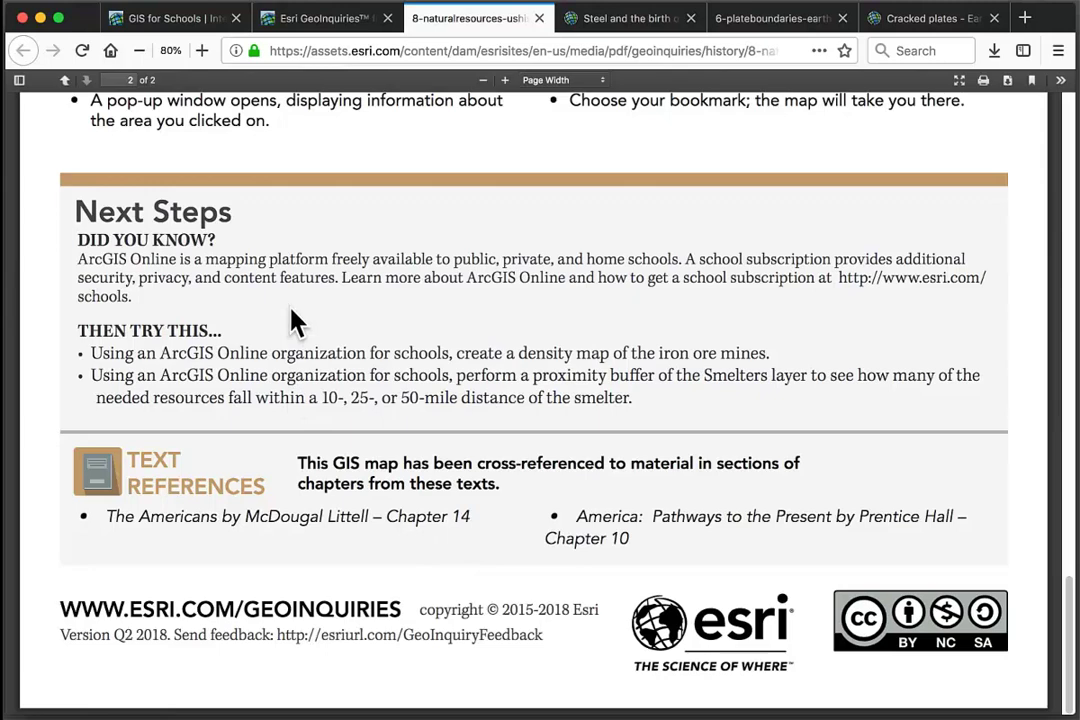
Step: Go to the GIS for Schools page and expand the Schools menu to list its resources
{"action": "left_click", "coordinate": [195, 20]}
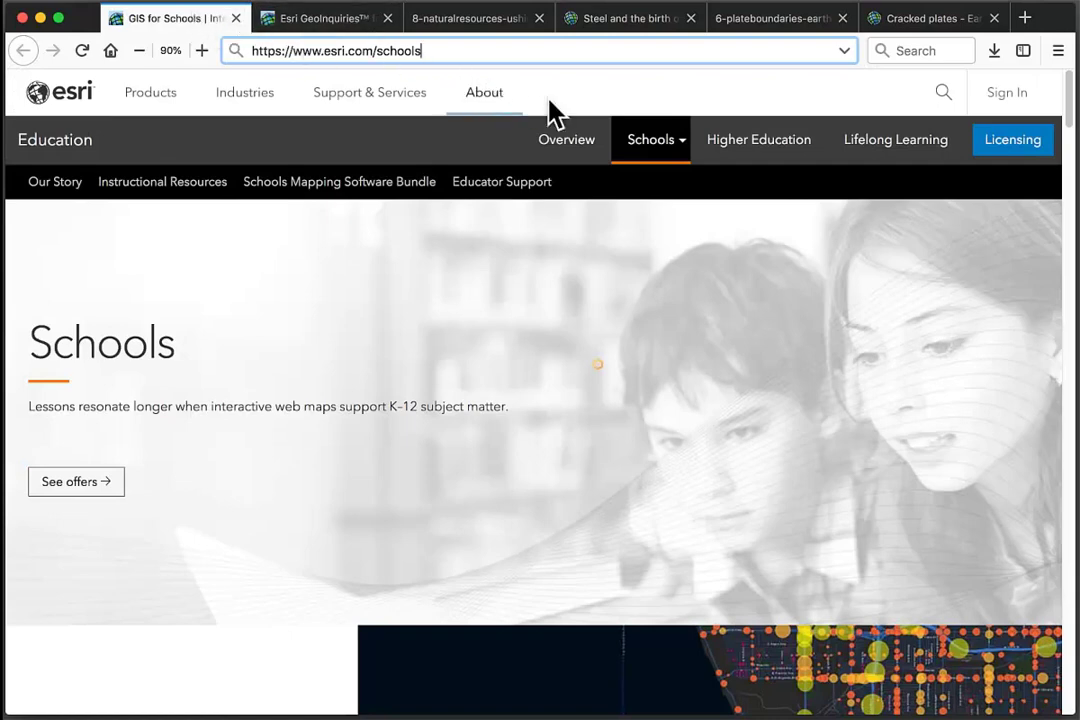
{"action": "left_click", "coordinate": [684, 150]}
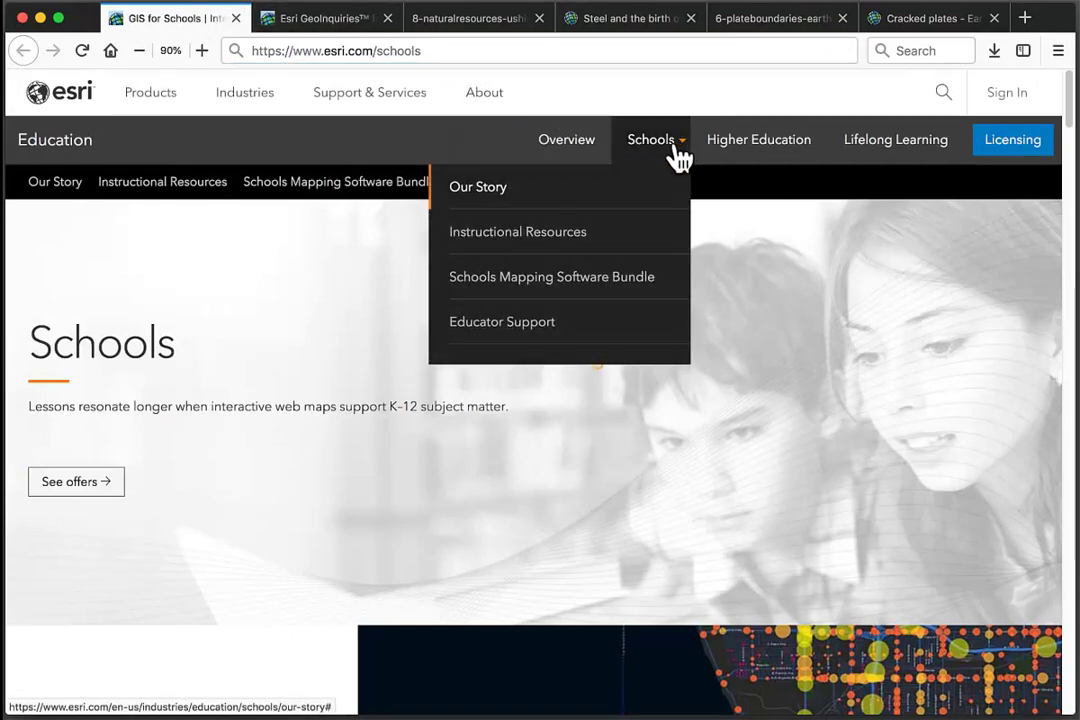